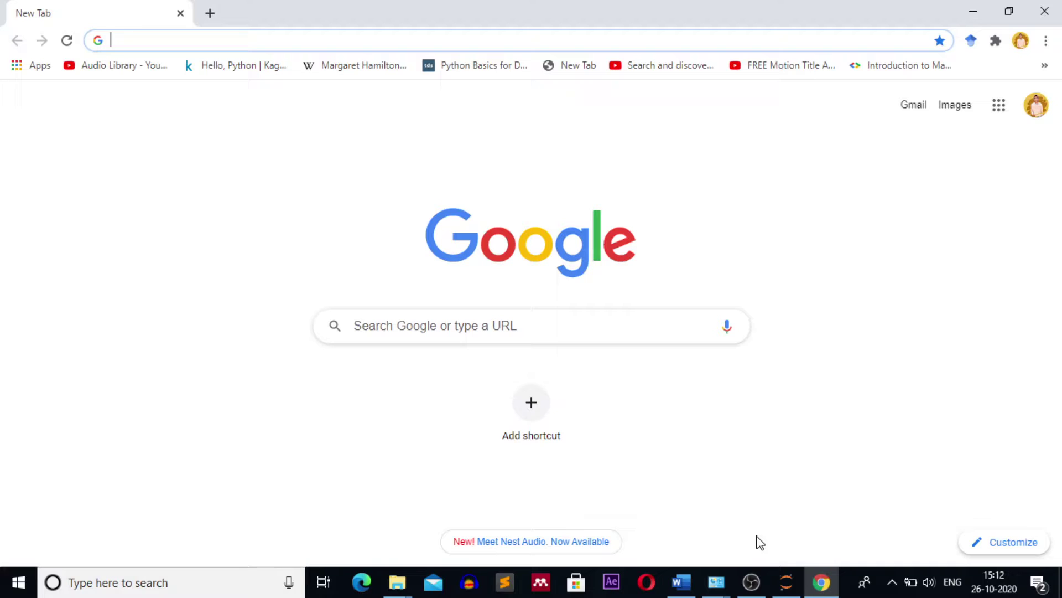
# - Search Google for 'free cam 8' and open the freescreenrecording.com Free Cam page
pyautogui.click(506, 334)
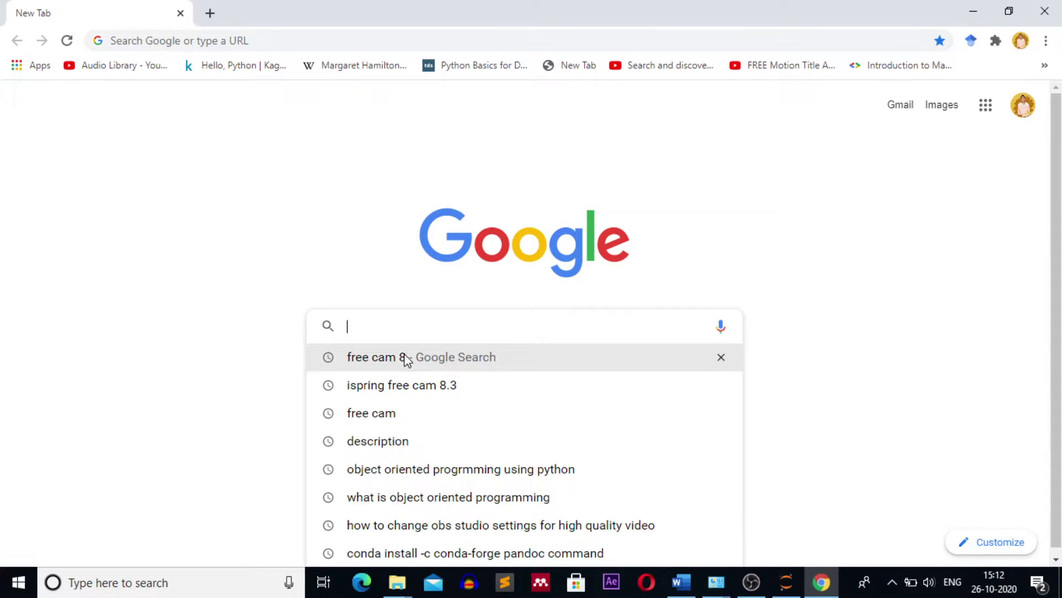
pyautogui.click(403, 358)
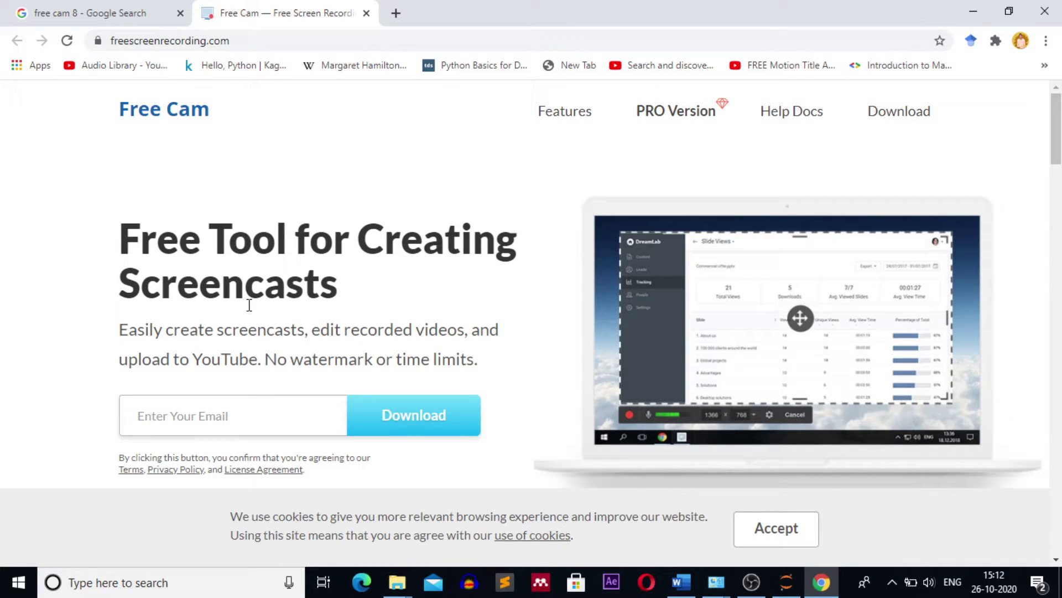
# - Autofill the saved e-mail address and download free_cam_8_7_0 (1).msi
pyautogui.click(238, 416)
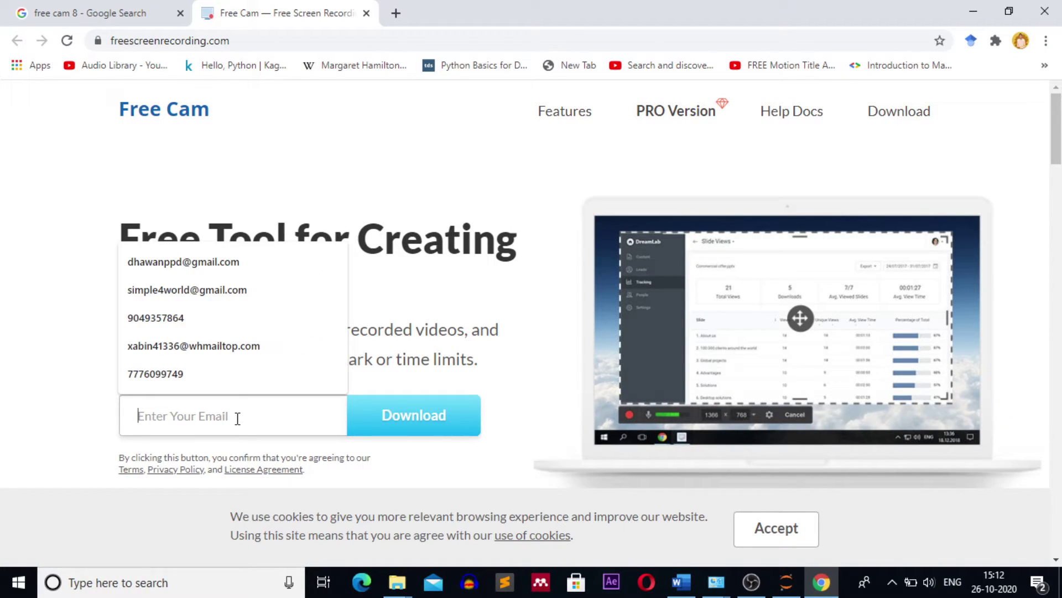
pyautogui.click(235, 263)
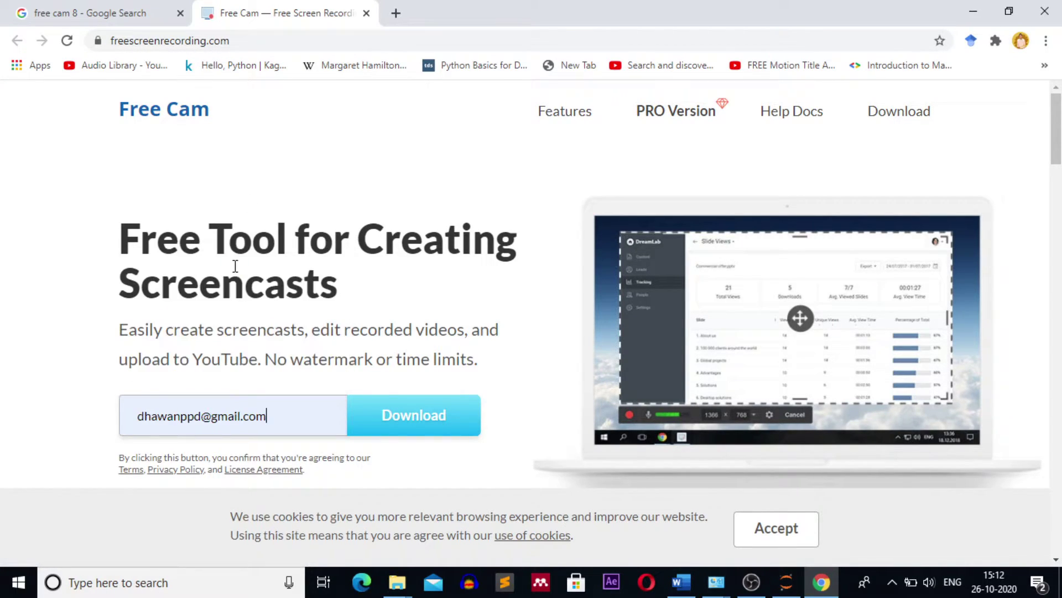
pyautogui.click(415, 428)
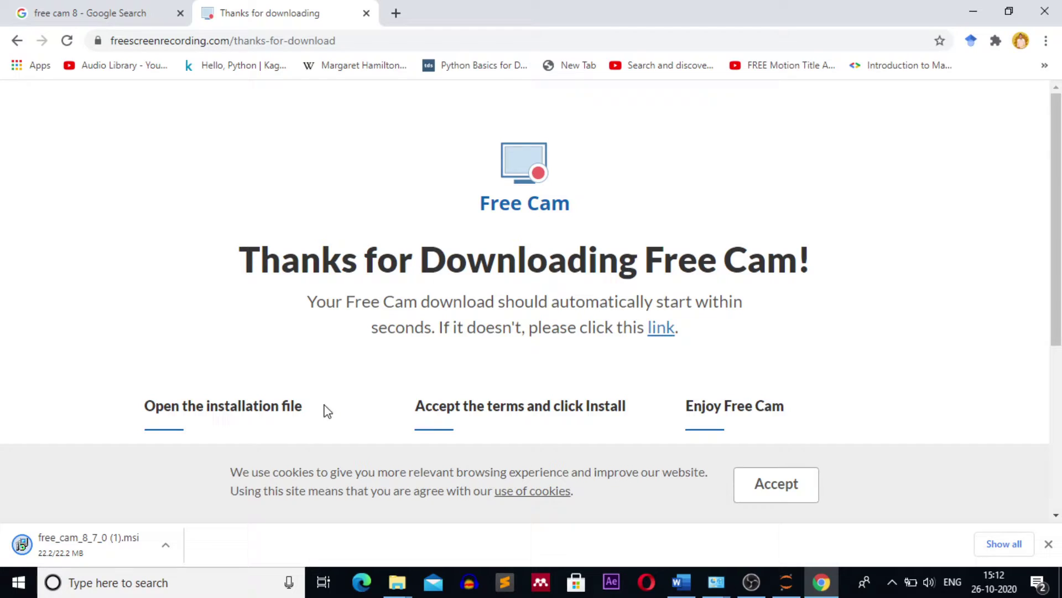
# - Run free_cam_8_7_0 (1).msi, accept the licence terms, install Free Cam 8 and launch it
pyautogui.click(89, 548)
pyautogui.click(90, 547)
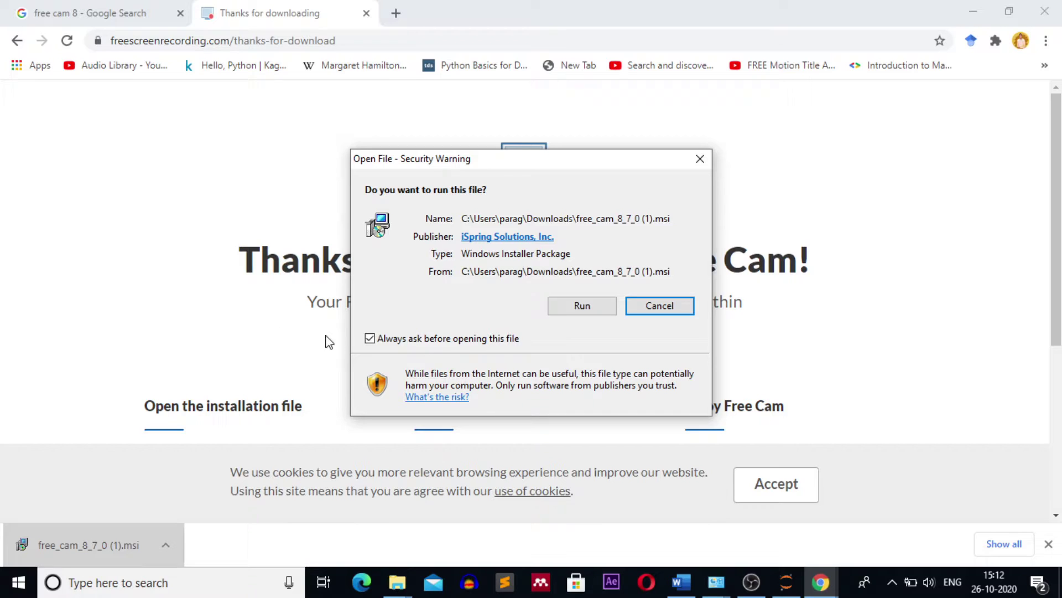
pyautogui.click(577, 311)
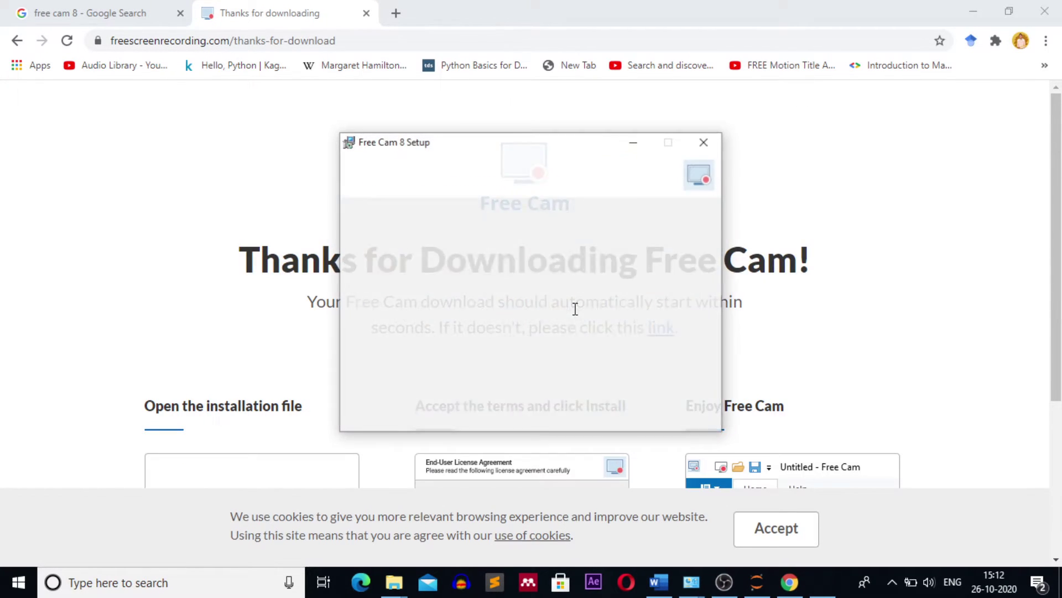
pyautogui.click(365, 376)
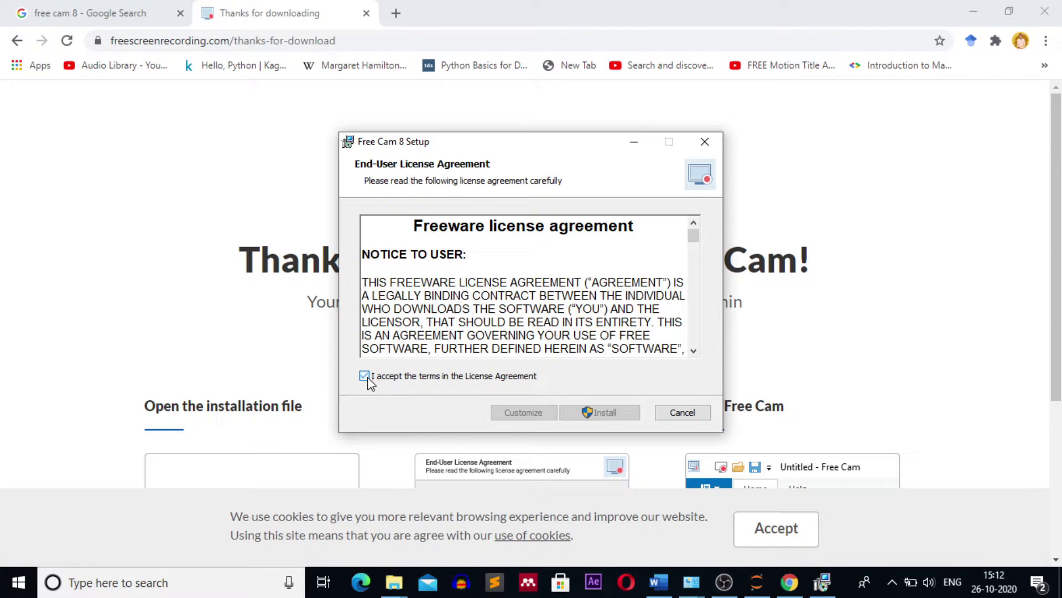
pyautogui.click(593, 415)
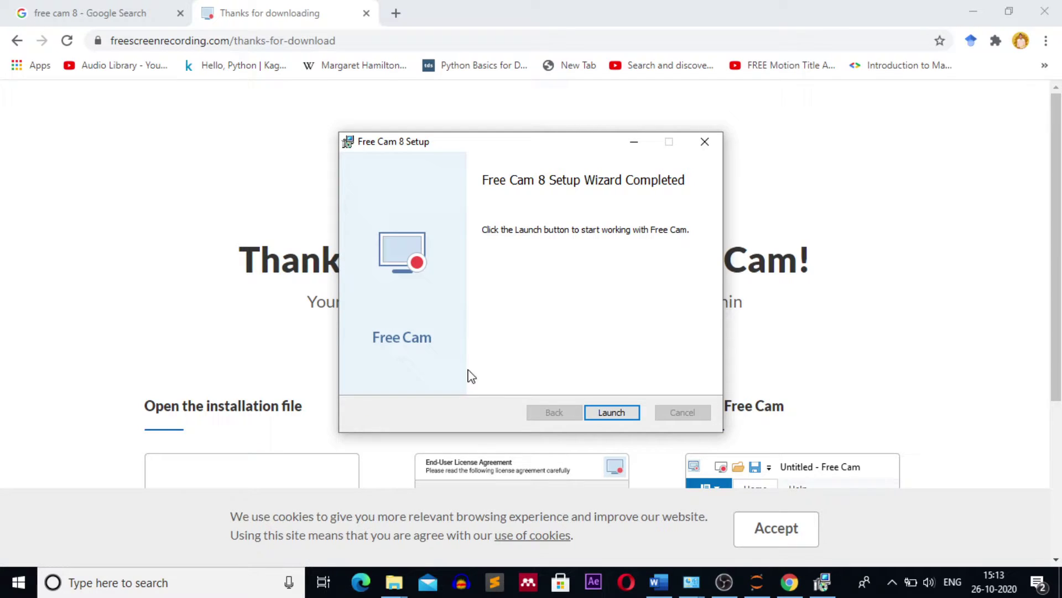
pyautogui.click(618, 416)
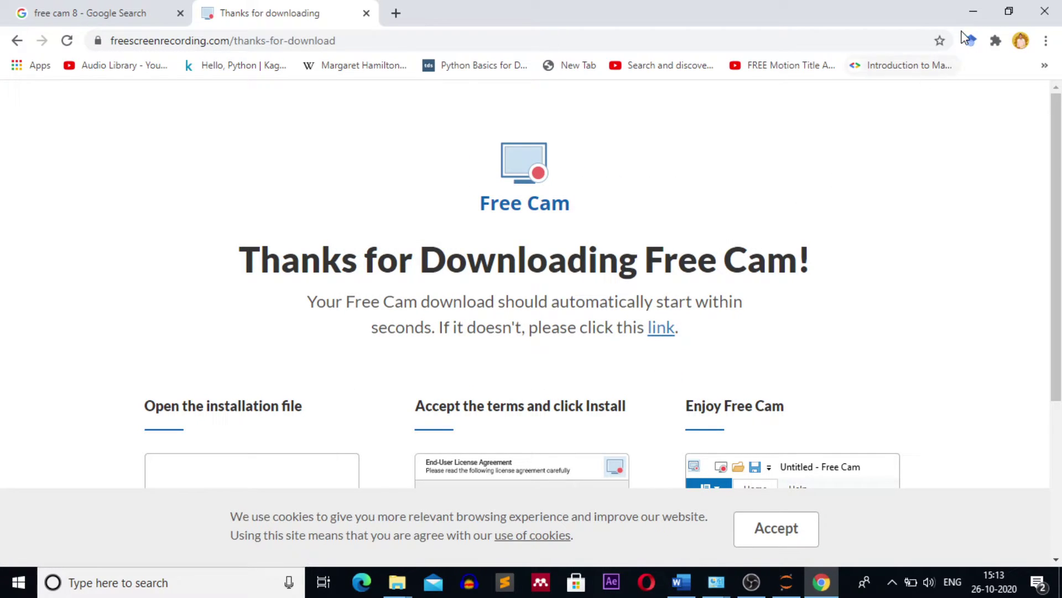
# - Minimize Chrome and File Explorer and start a New Recording over the desktop
pyautogui.click(973, 12)
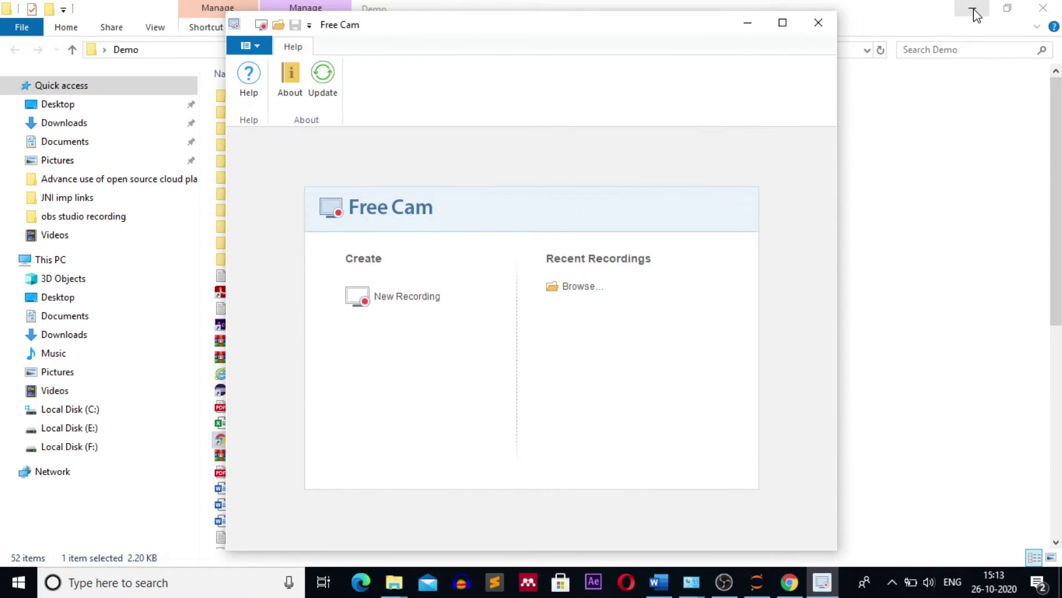
pyautogui.click(974, 10)
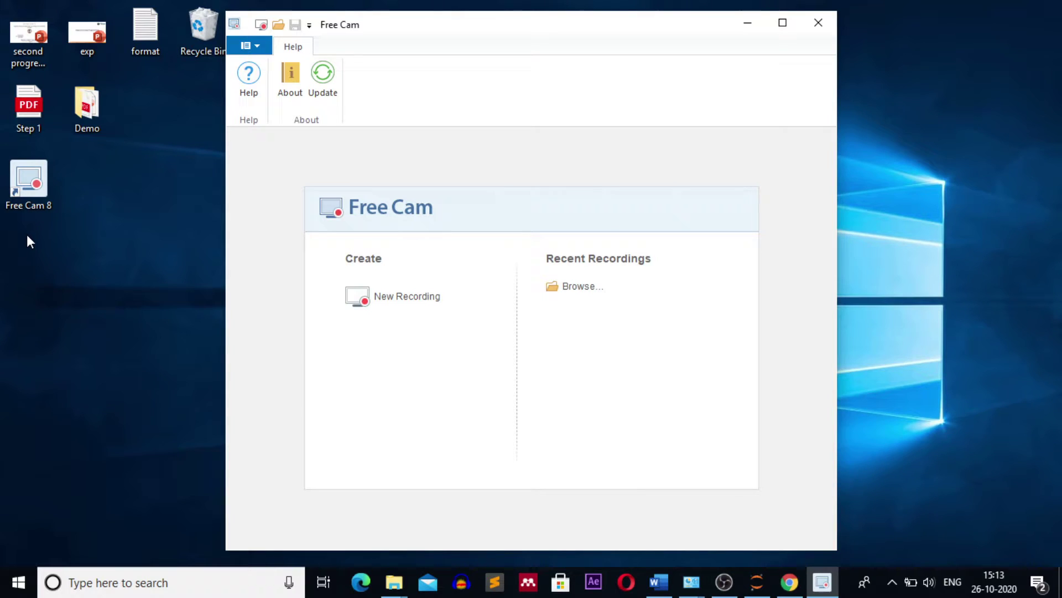
pyautogui.click(400, 297)
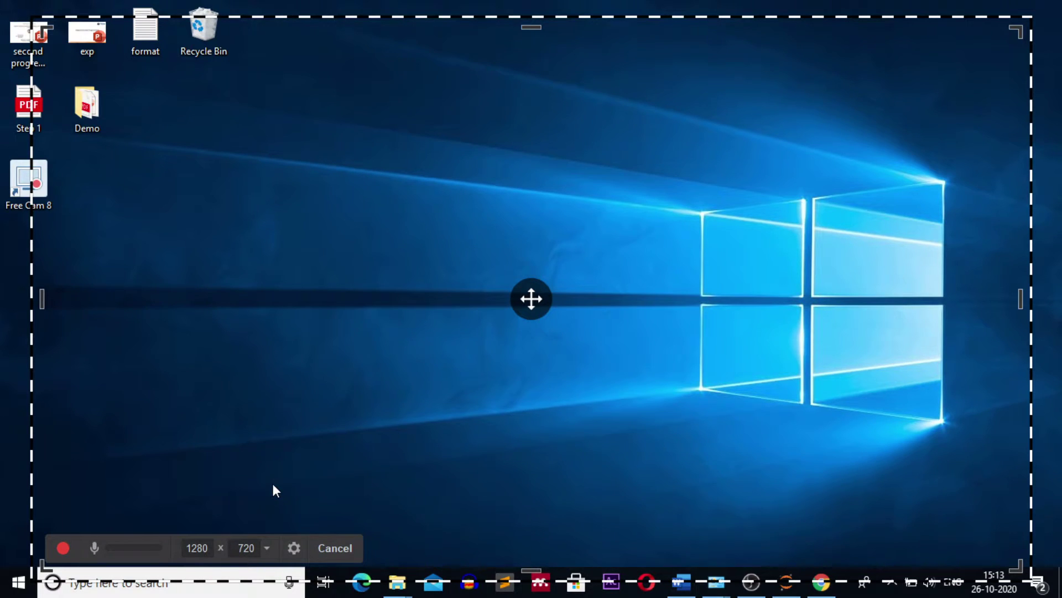
# - Switch the capture area from 1280 × 720 to Fullscreen at 1366 × 768
pyautogui.click(266, 546)
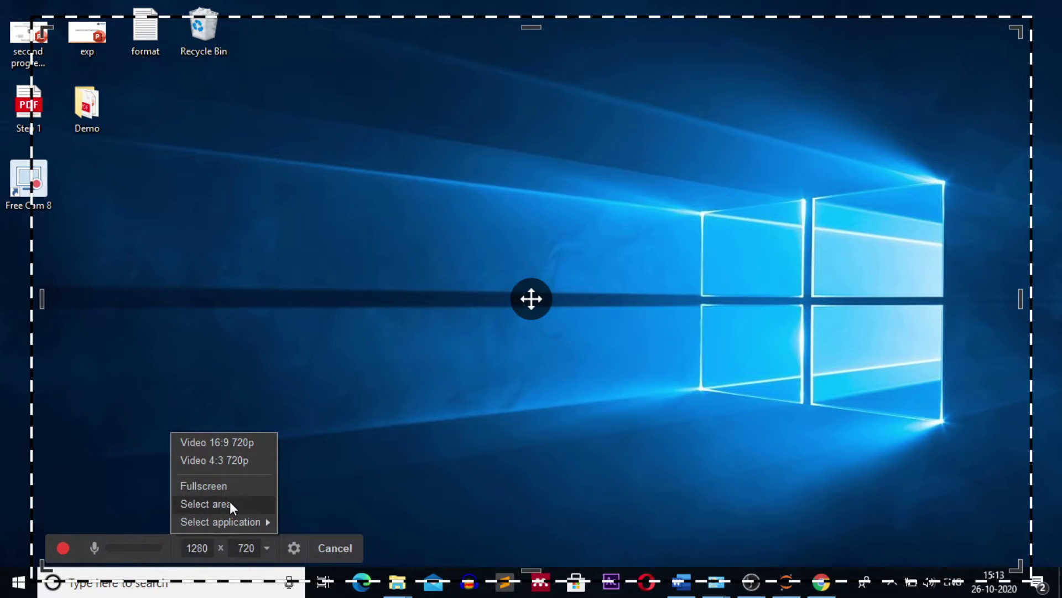
pyautogui.moveTo(234, 520)
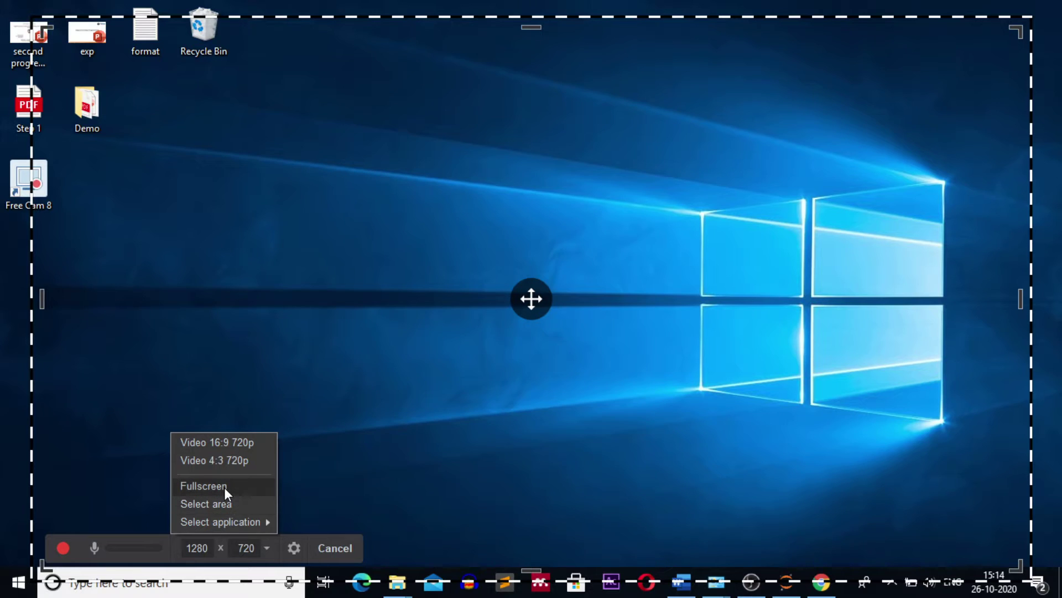
pyautogui.click(224, 488)
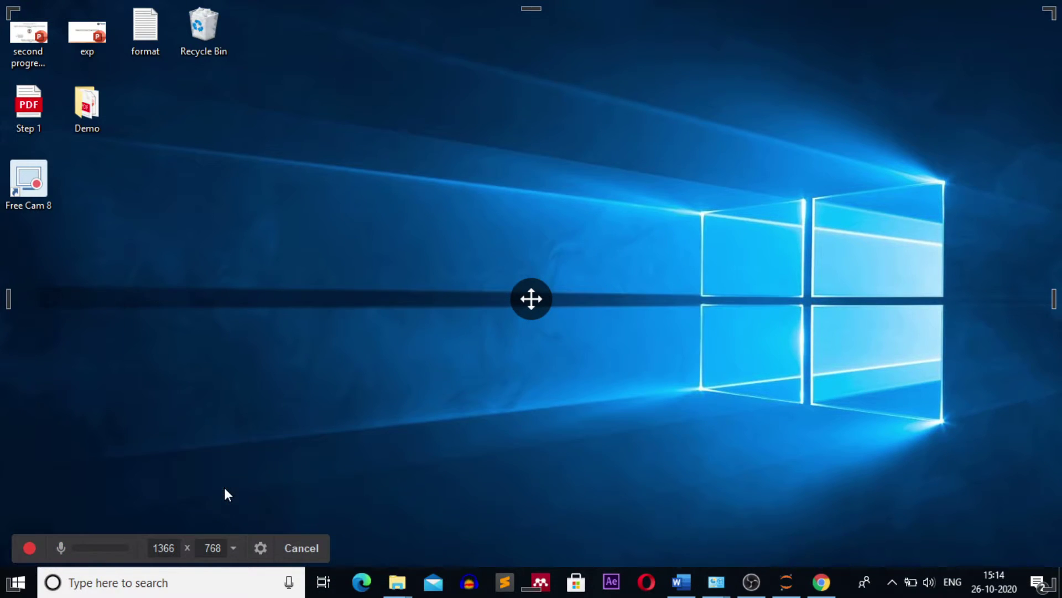
# - In the recording settings, set Stop recording to F6 and Discard recording to F8
pyautogui.click(259, 547)
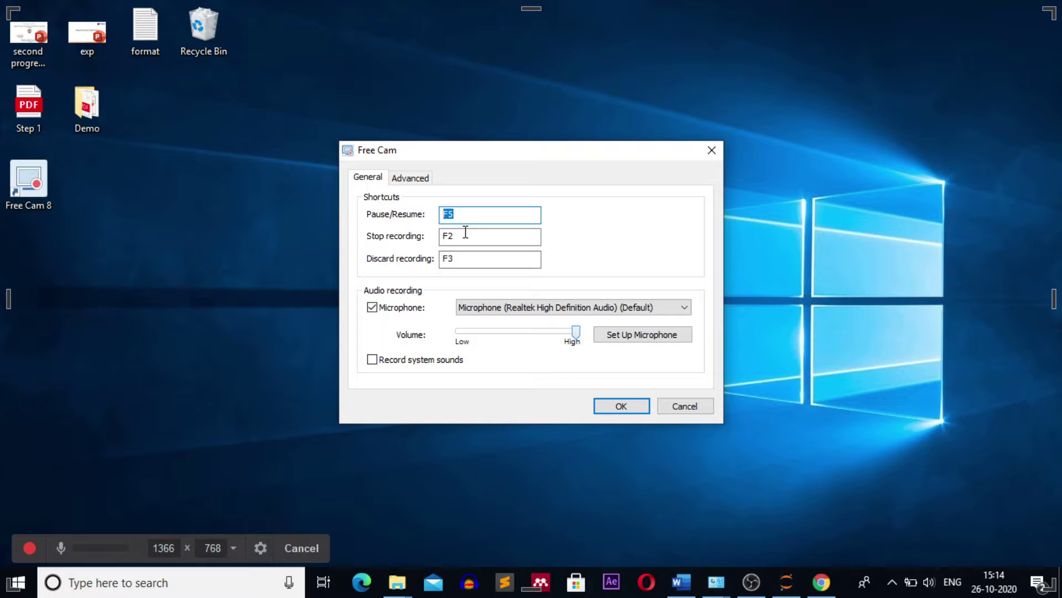
pyautogui.click(464, 235)
pyautogui.click(462, 259)
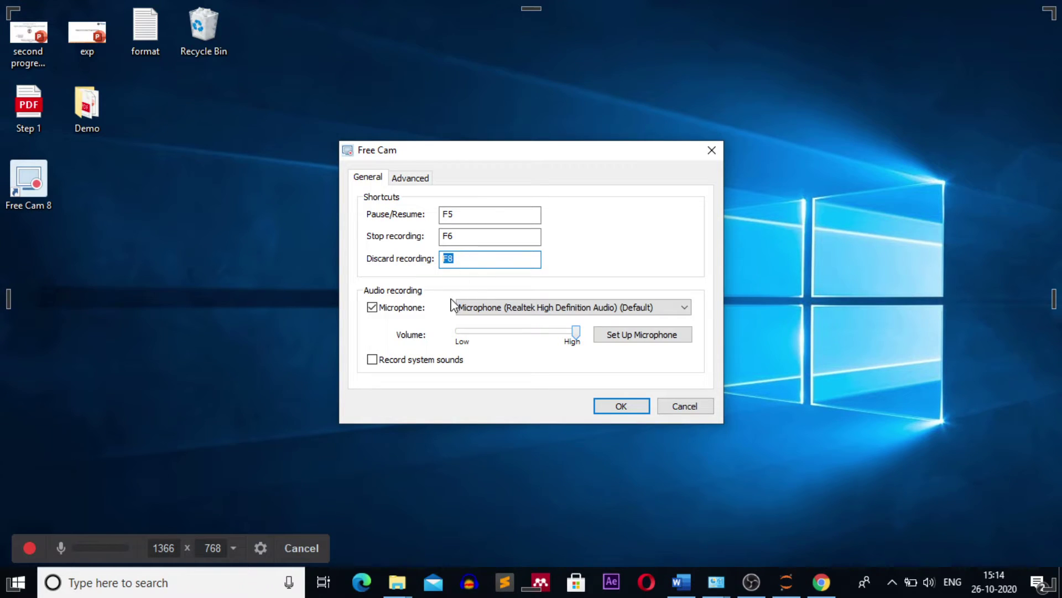
# - Keep microphone recording enabled with the Realtek microphone as the input device
pyautogui.click(373, 308)
pyautogui.click(373, 308)
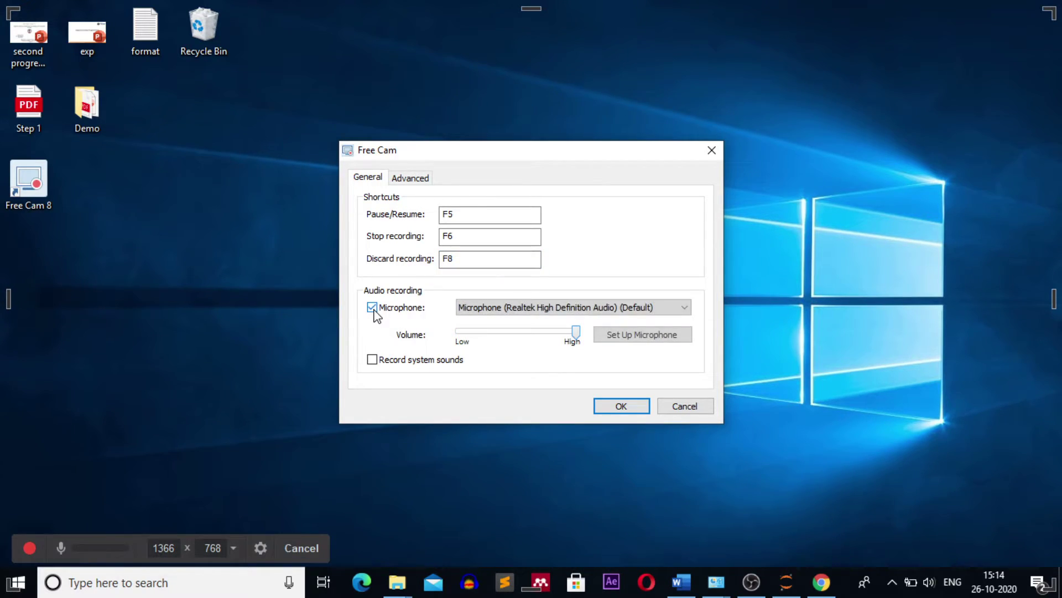
pyautogui.click(685, 308)
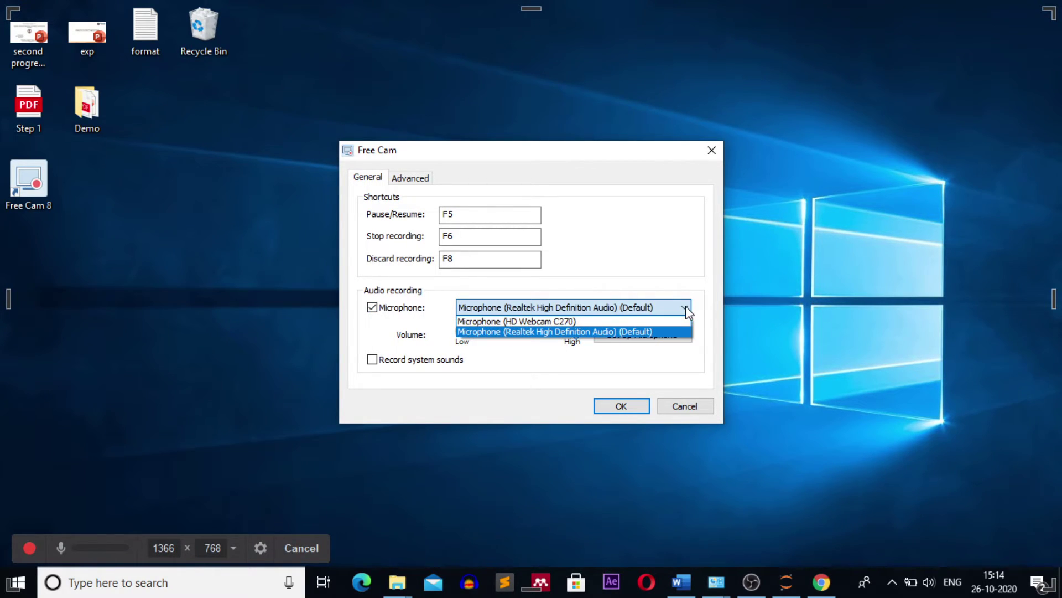
pyautogui.click(566, 332)
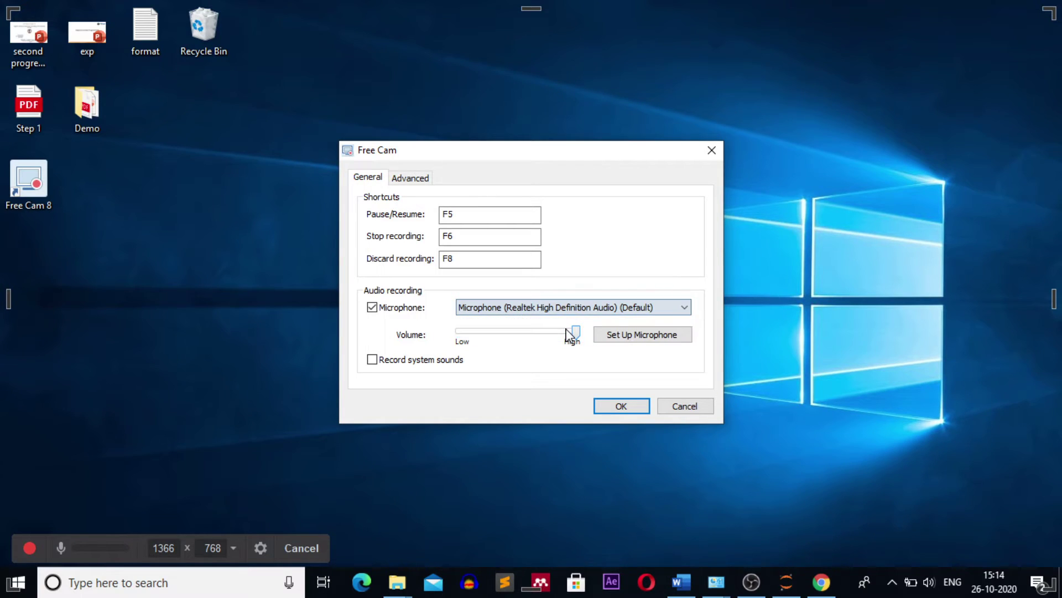
# - Step through the microphone wizard keeping the device and Headset Microphone type, then cancel it
pyautogui.click(640, 337)
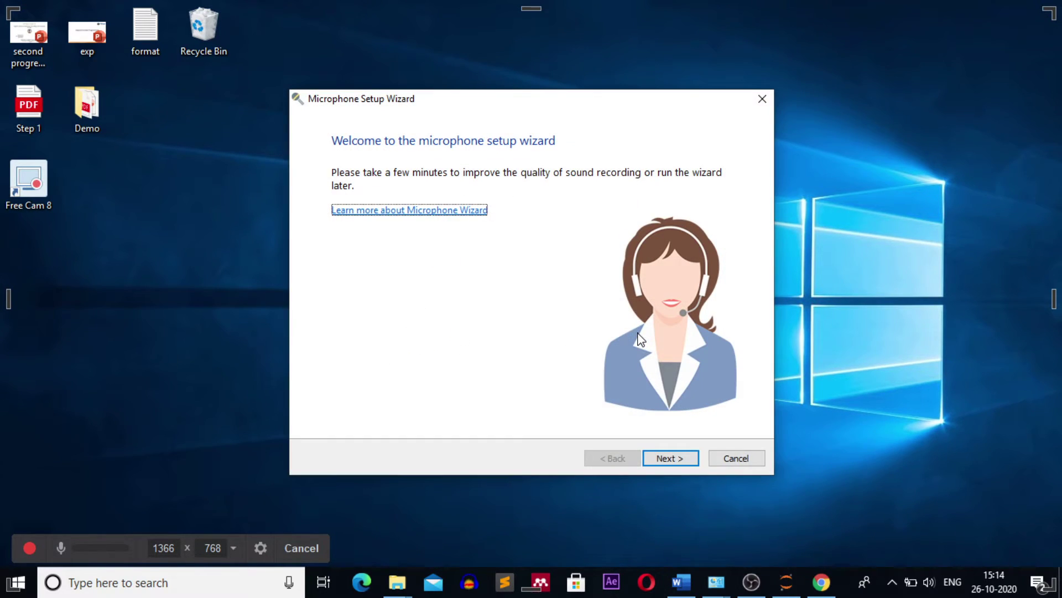
pyautogui.click(680, 458)
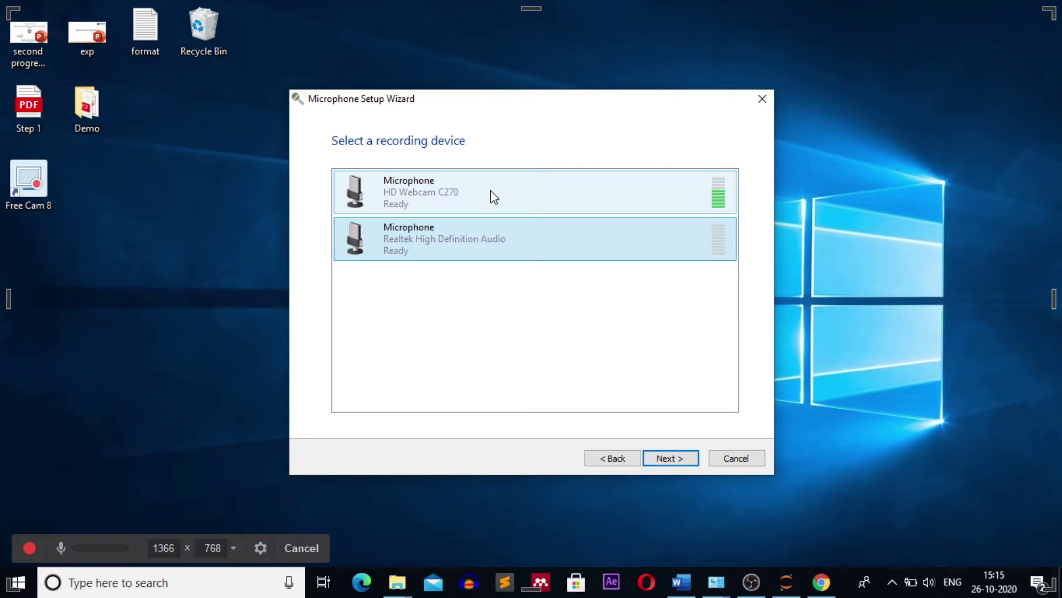
pyautogui.click(670, 458)
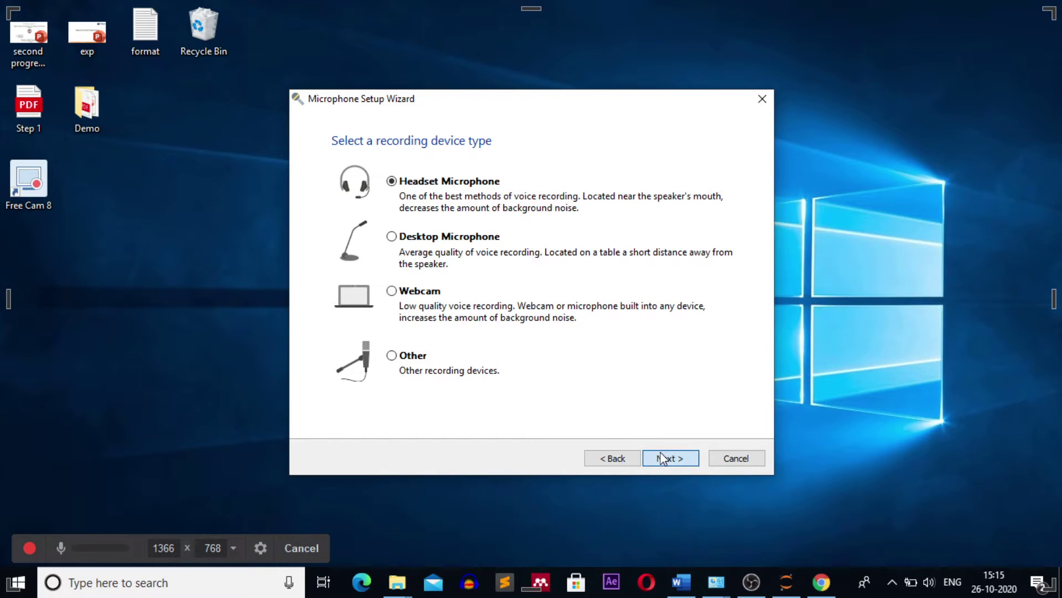
pyautogui.click(663, 458)
pyautogui.click(670, 462)
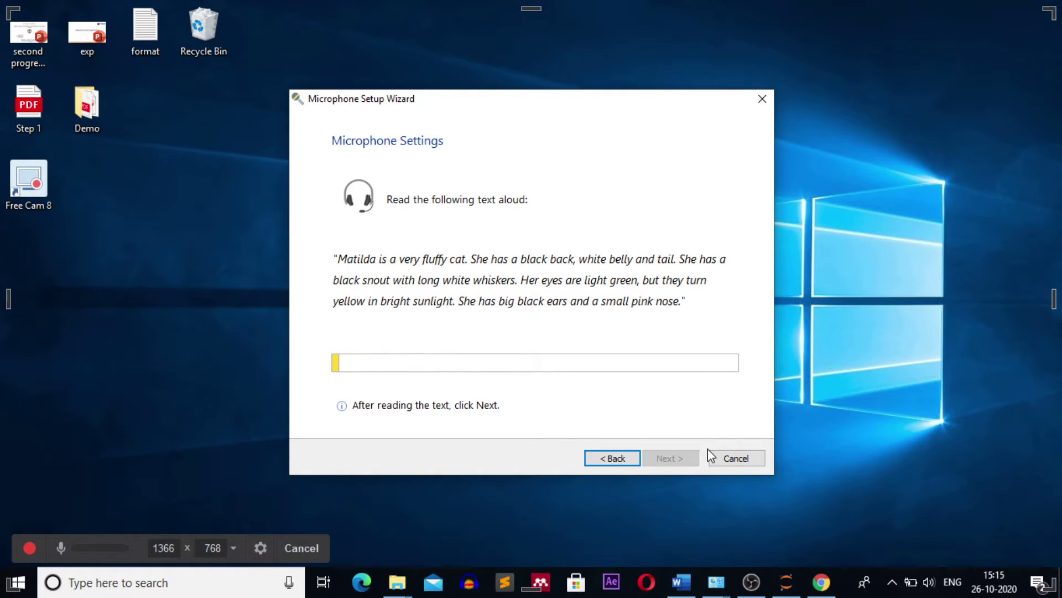
pyautogui.click(735, 459)
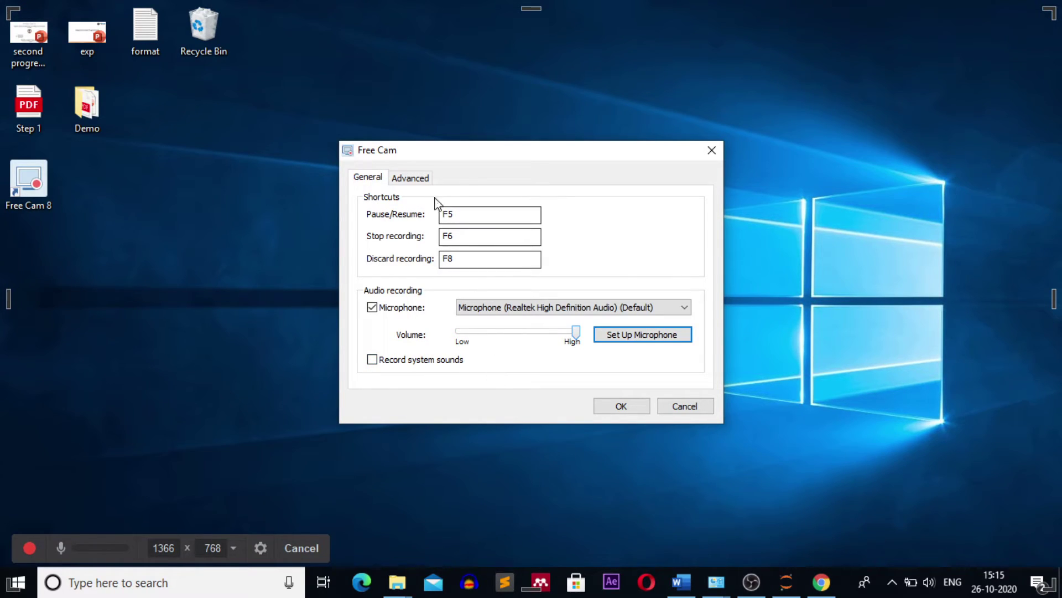
# - Review the Advanced options (cursor, highlighting, click sounds) and save the settings
pyautogui.click(425, 178)
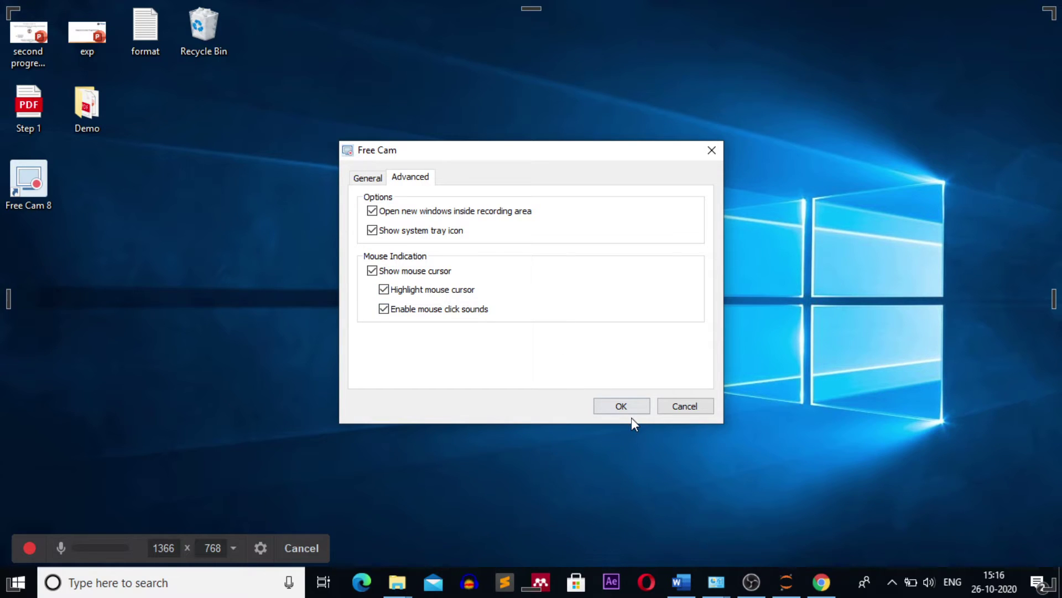
pyautogui.click(622, 407)
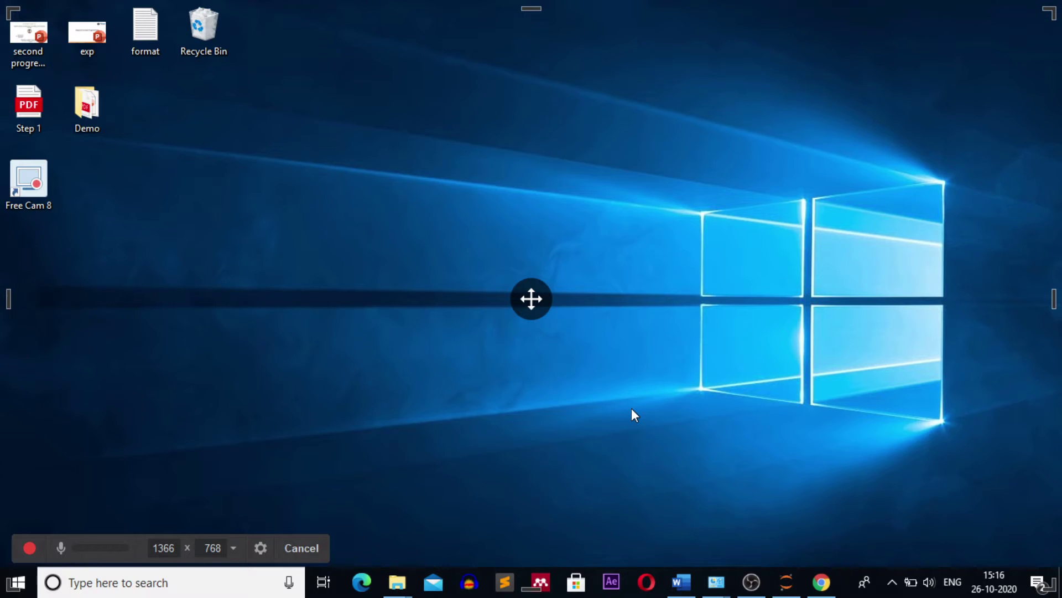
# - Start the screen recording and launch Paint by searching 'paint' in Windows search
pyautogui.click(32, 549)
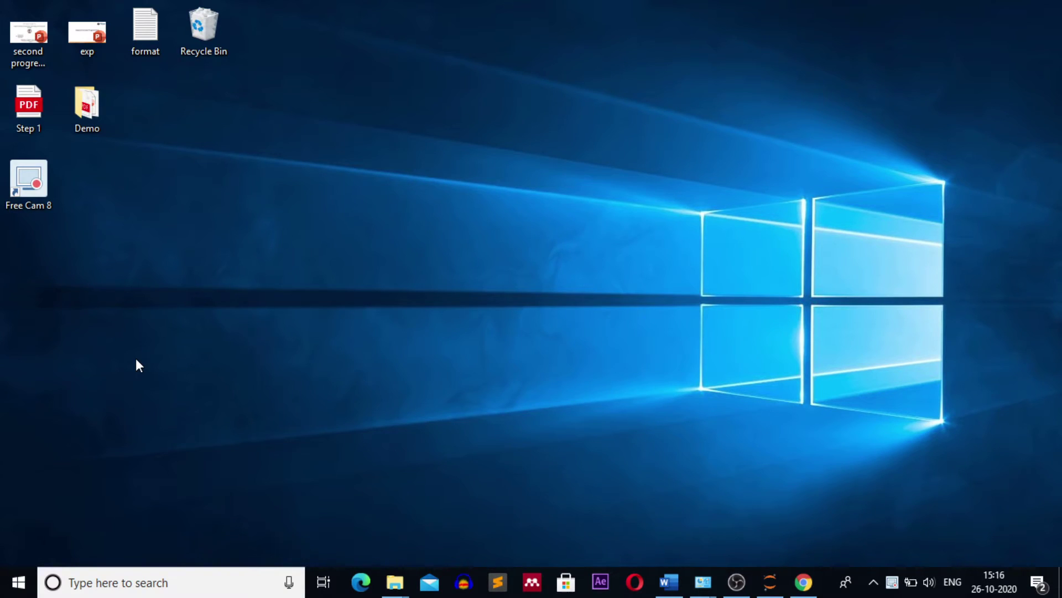
pyautogui.click(147, 584)
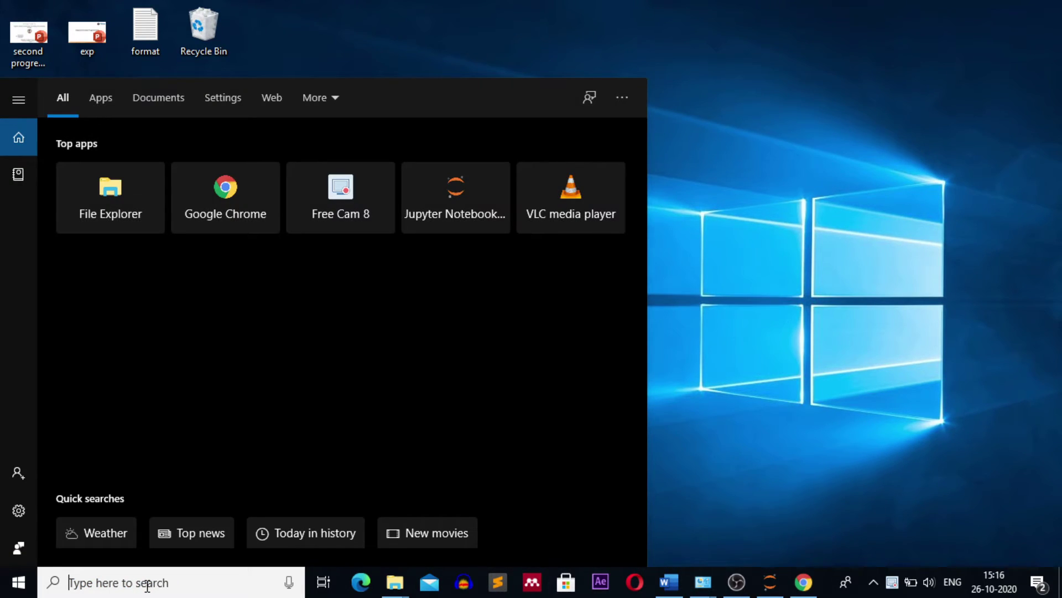
pyautogui.write('paint')
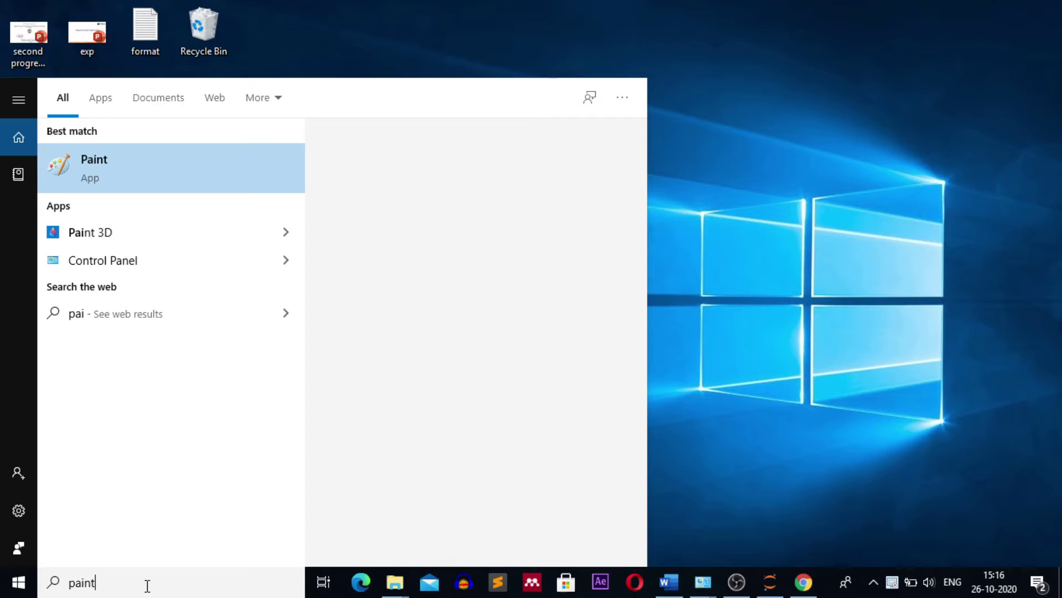
pyautogui.press('Escape')
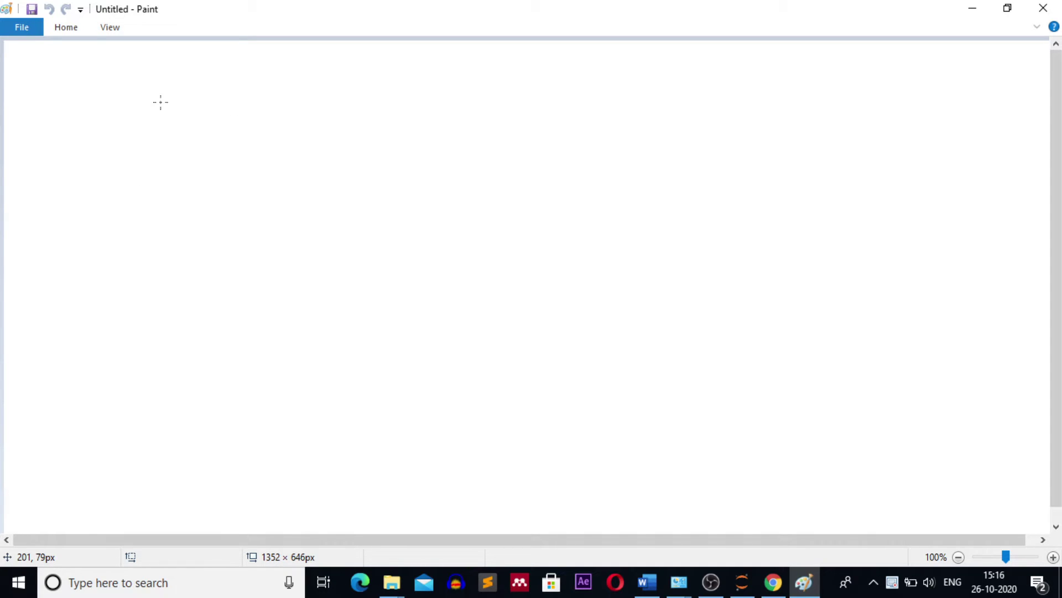
# - Sketch a freehand P and D in Paint, then close Paint without saving
pyautogui.moveTo(161, 102)
pyautogui.mouseDown()
pyautogui.moveTo(140, 168)
pyautogui.moveTo(149, 97)
pyautogui.moveTo(137, 321)
pyautogui.mouseUp()
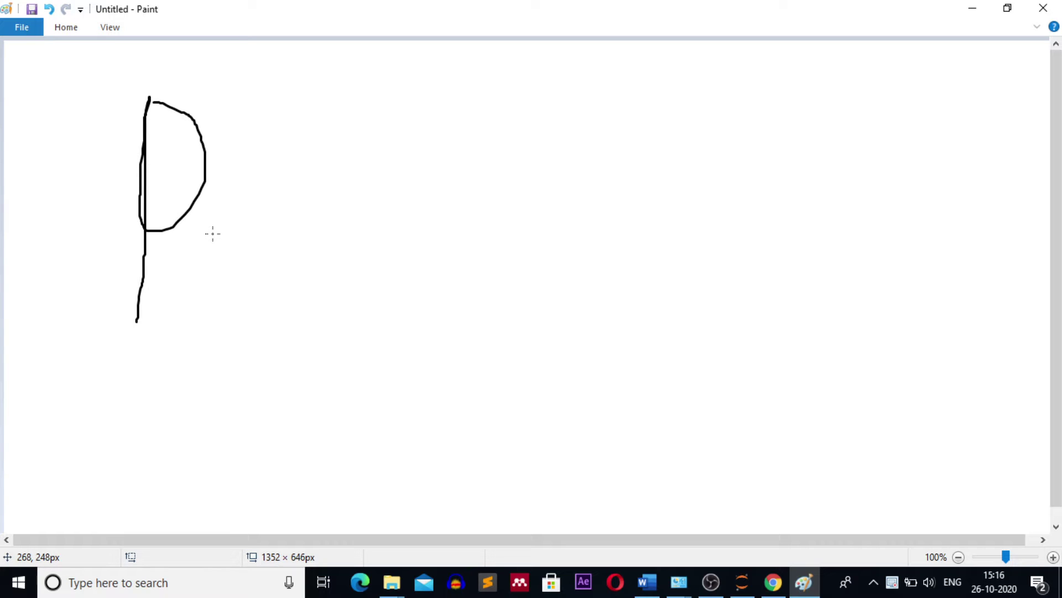
pyautogui.moveTo(212, 234)
pyautogui.mouseDown()
pyautogui.moveTo(208, 335)
pyautogui.moveTo(208, 301)
pyautogui.mouseUp()
pyautogui.moveTo(193, 260)
pyautogui.mouseDown()
pyautogui.moveTo(256, 327)
pyautogui.moveTo(198, 339)
pyautogui.mouseUp()
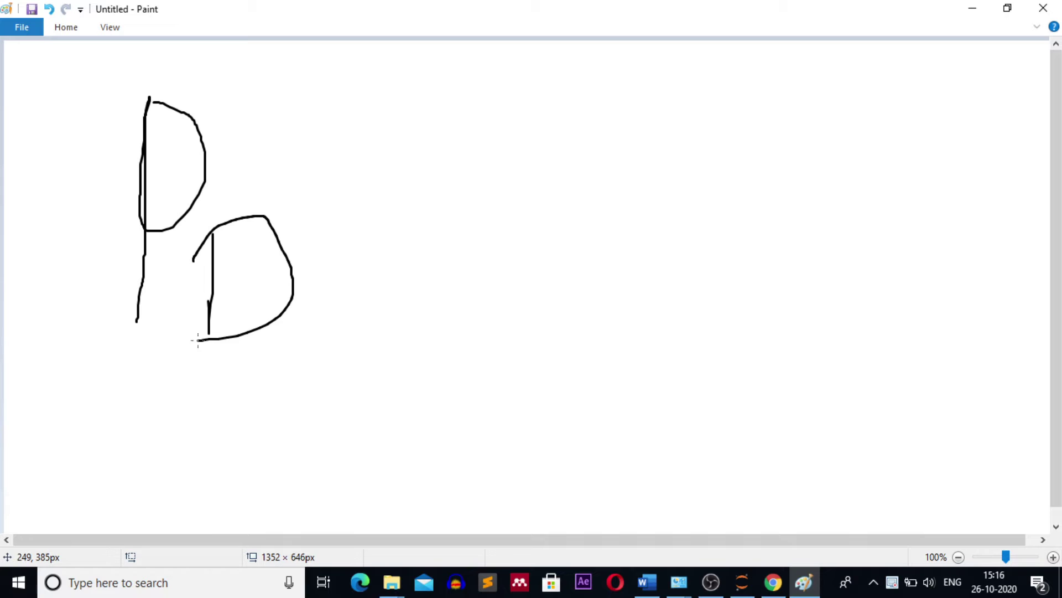
pyautogui.click(1043, 7)
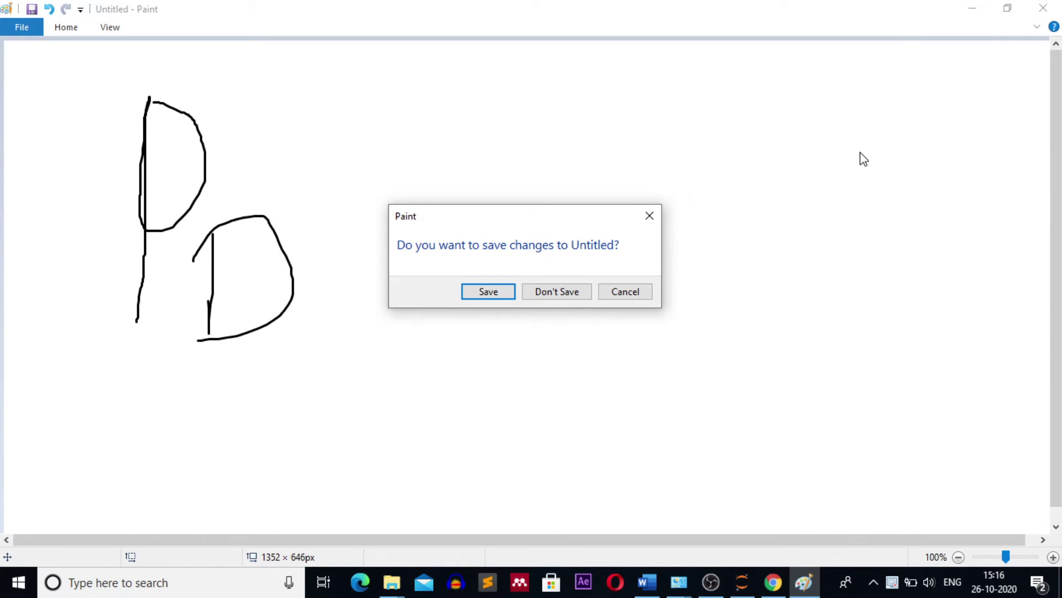
pyautogui.click(563, 285)
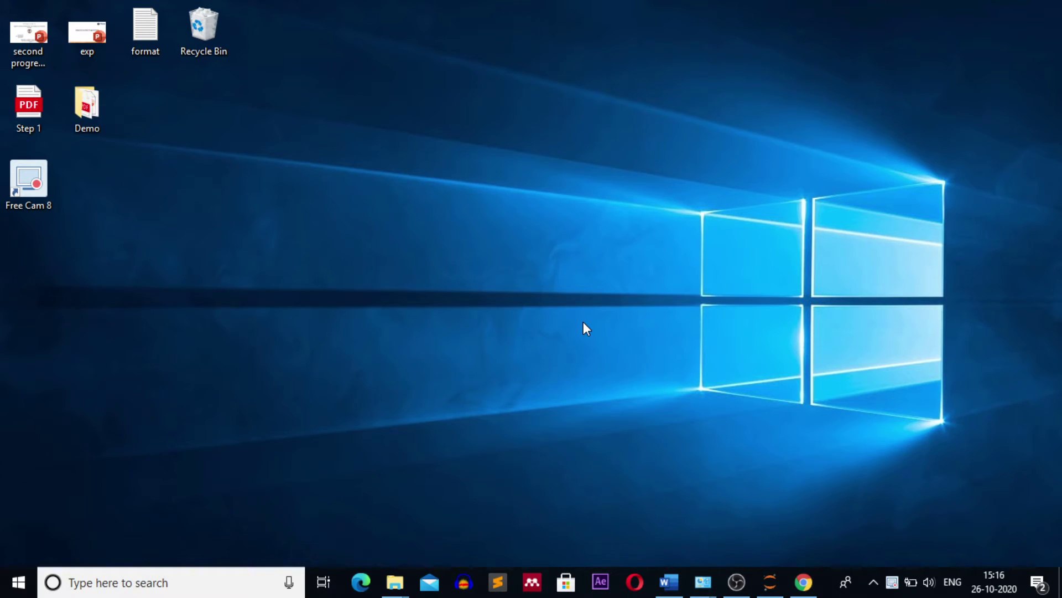
# - Stop the screen recording and play back the 38-second clip in the preview
pyautogui.press('Escape')
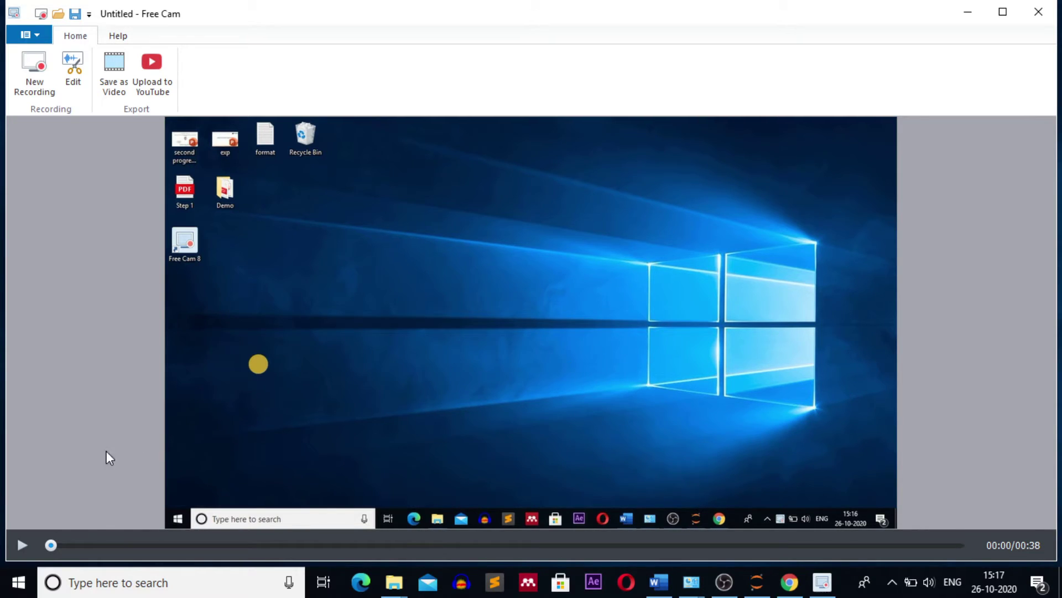
pyautogui.click(24, 545)
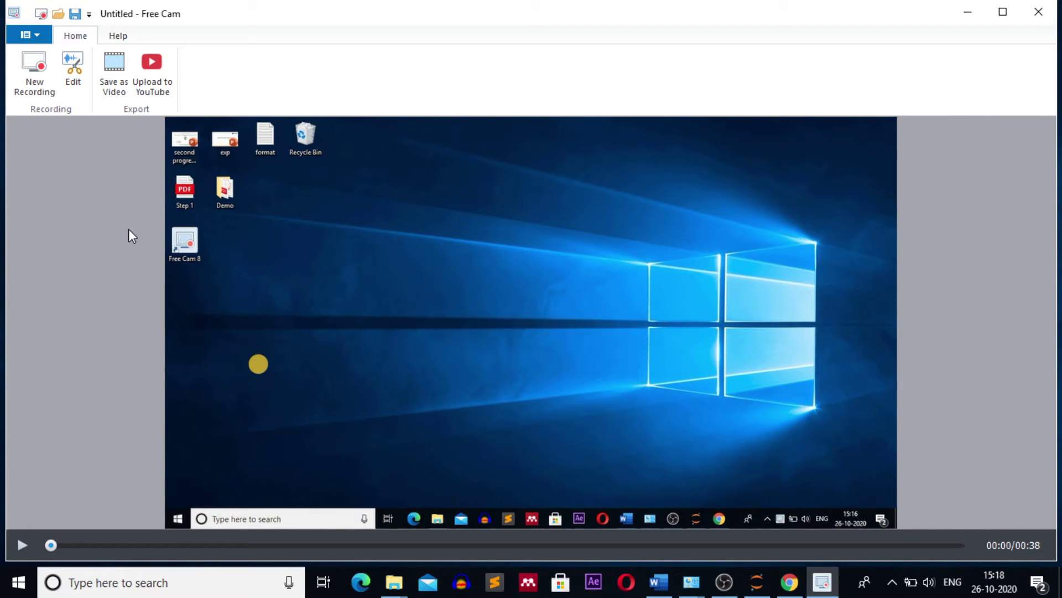
# - Open the recording in the Video Editor and delete its first two seconds
pyautogui.click(76, 79)
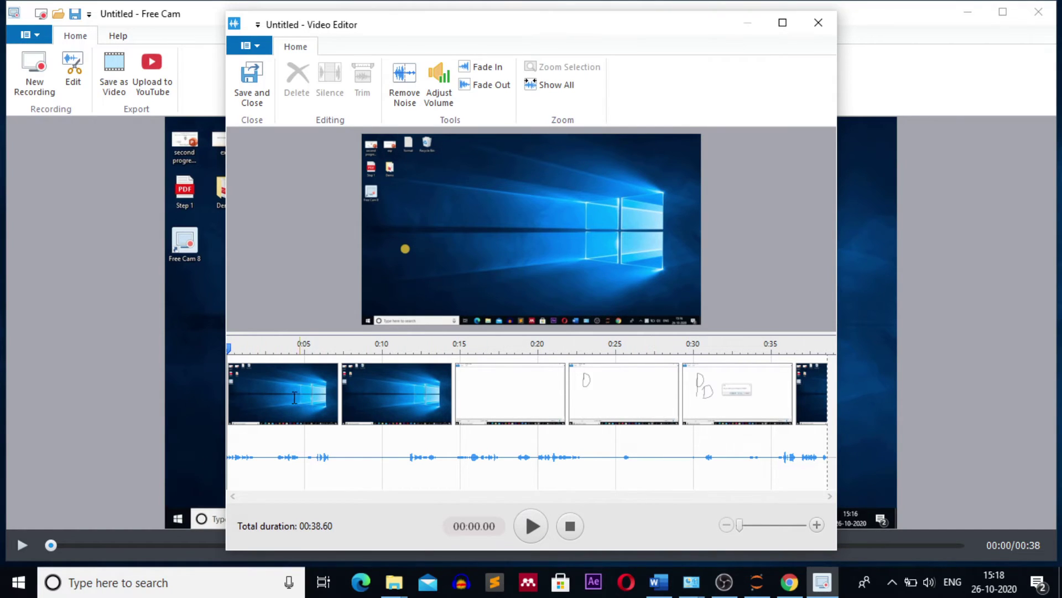
pyautogui.moveTo(236, 392); pyautogui.dragTo(281, 393)
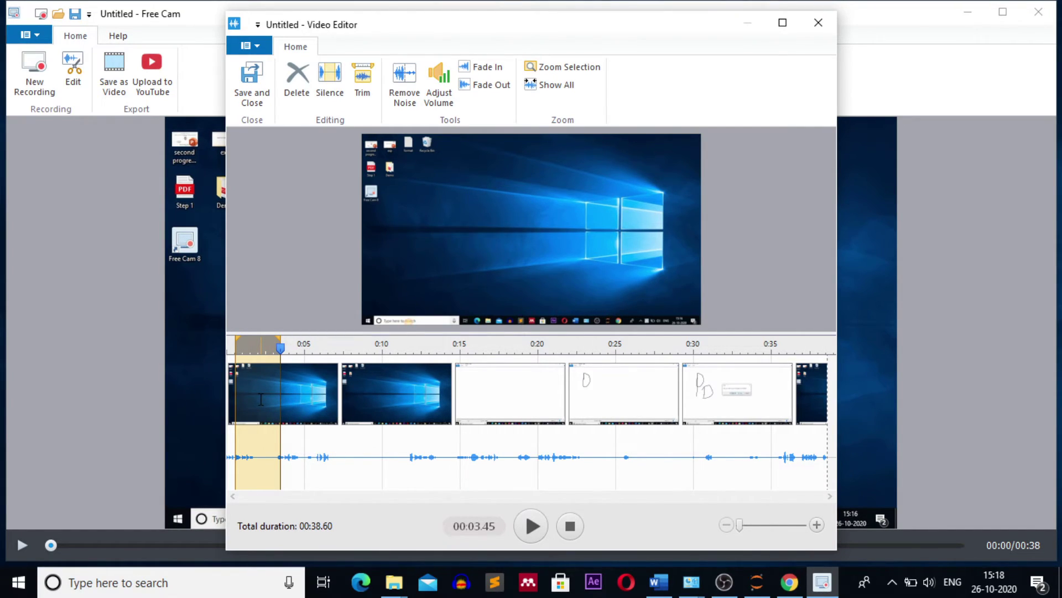
pyautogui.rightClick(259, 399)
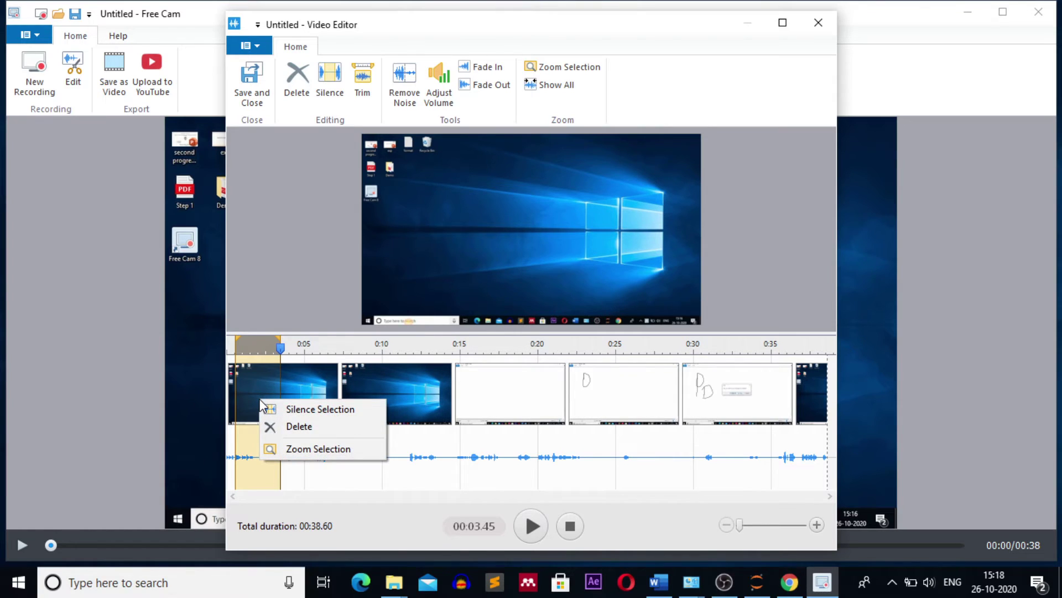
pyautogui.click(303, 427)
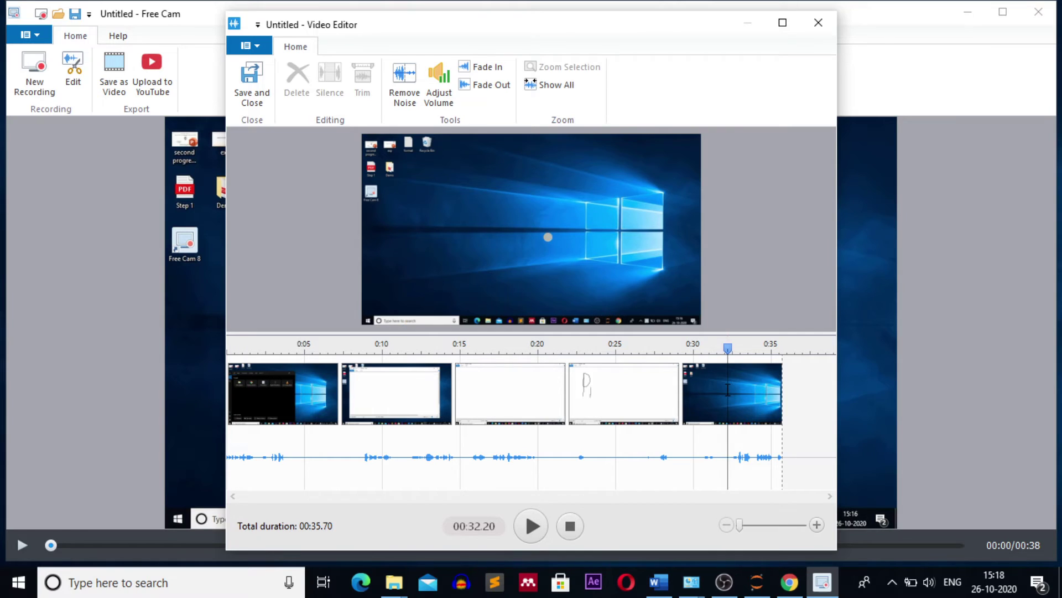
# - Delete the ending from 0:32.20 onward, leaving a 00:32.30 clip
pyautogui.moveTo(728, 390); pyautogui.dragTo(782, 390)
pyautogui.rightClick(759, 391)
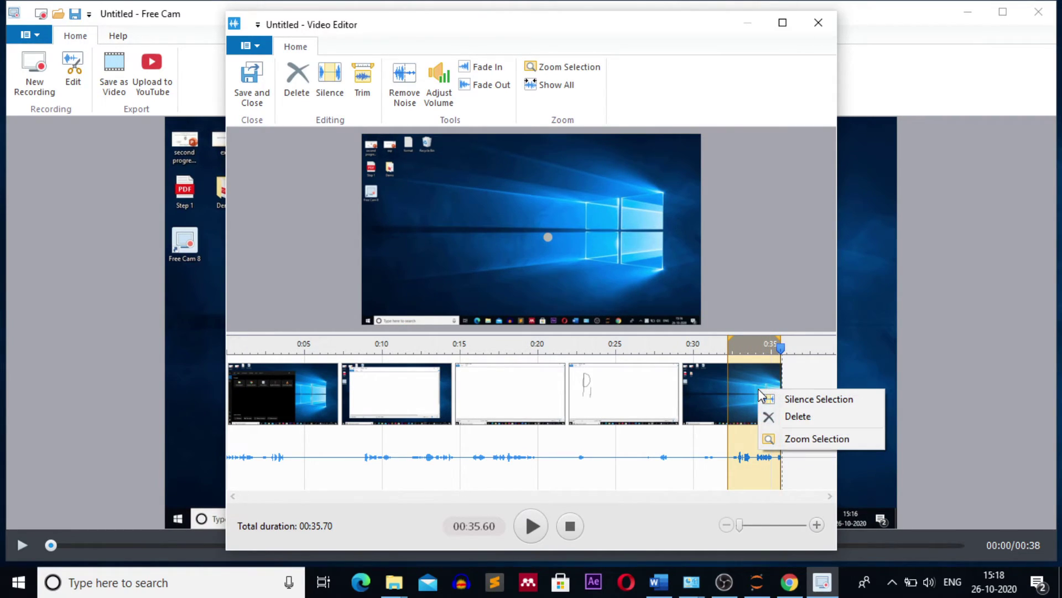
pyautogui.click(783, 419)
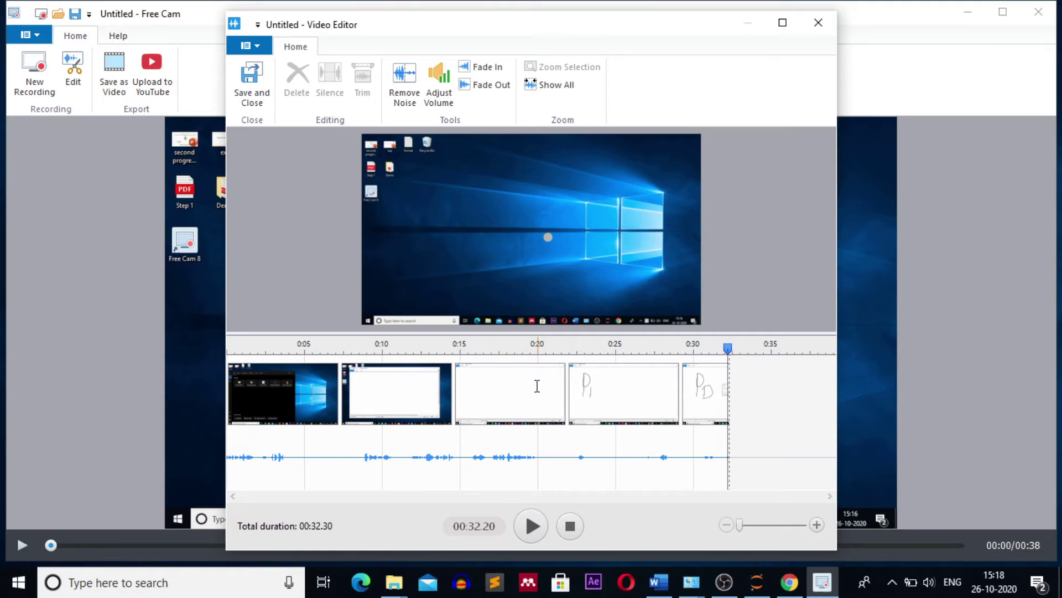
# - Silence the audio between 0:05 and 0:10.75
pyautogui.moveTo(302, 389); pyautogui.dragTo(394, 392)
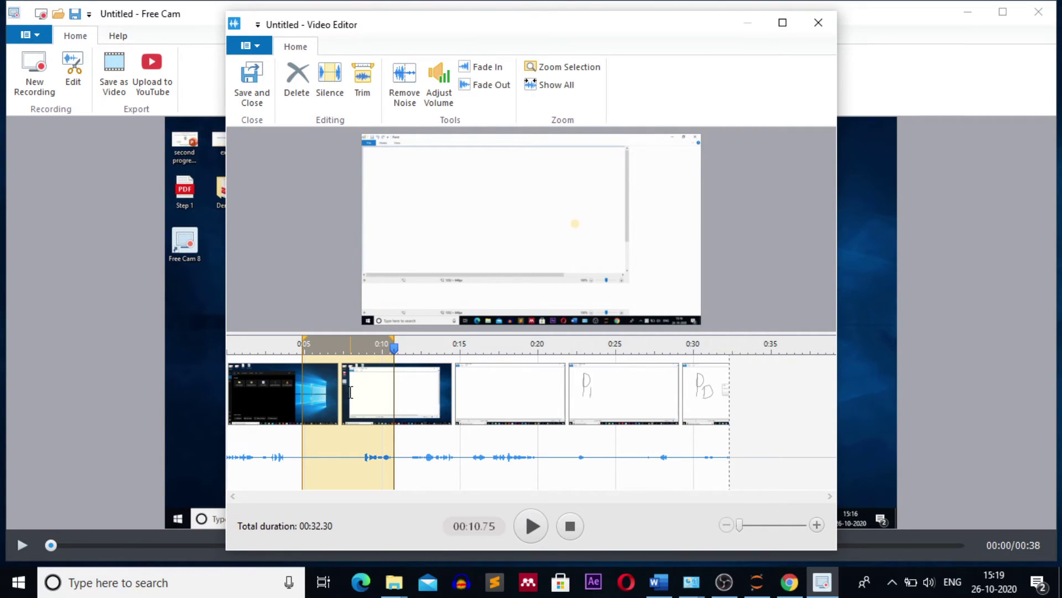
pyautogui.rightClick(351, 392)
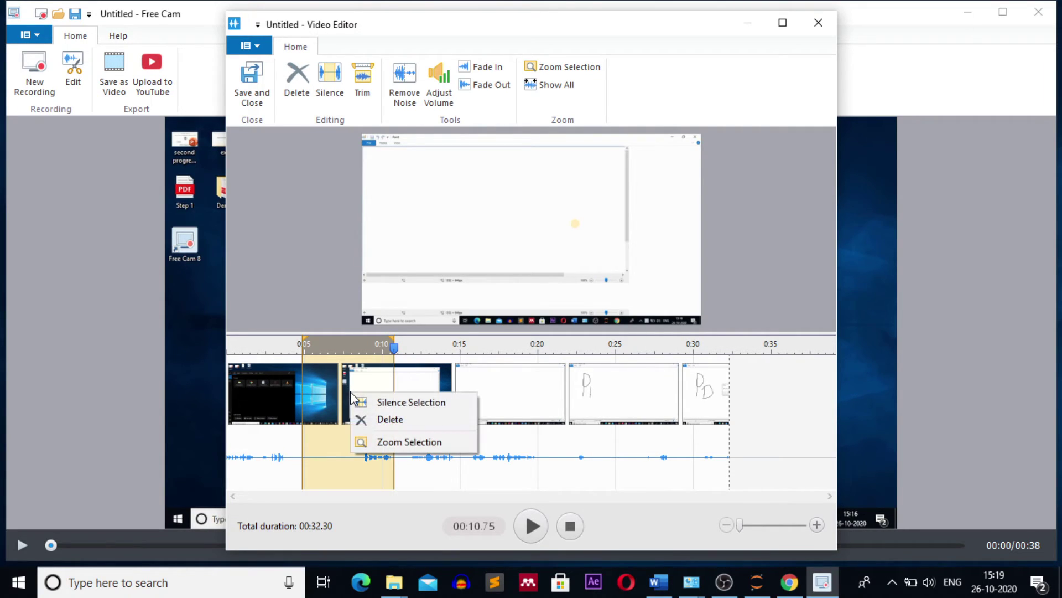
pyautogui.click(412, 403)
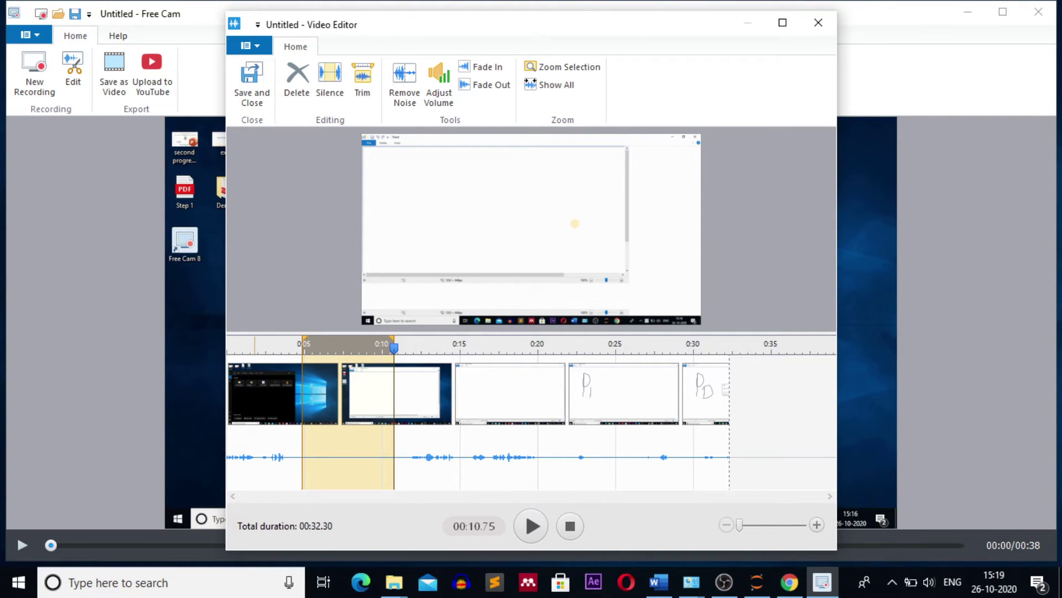
# - Remove background noise across the whole recording
pyautogui.moveTo(233, 394); pyautogui.dragTo(734, 408)
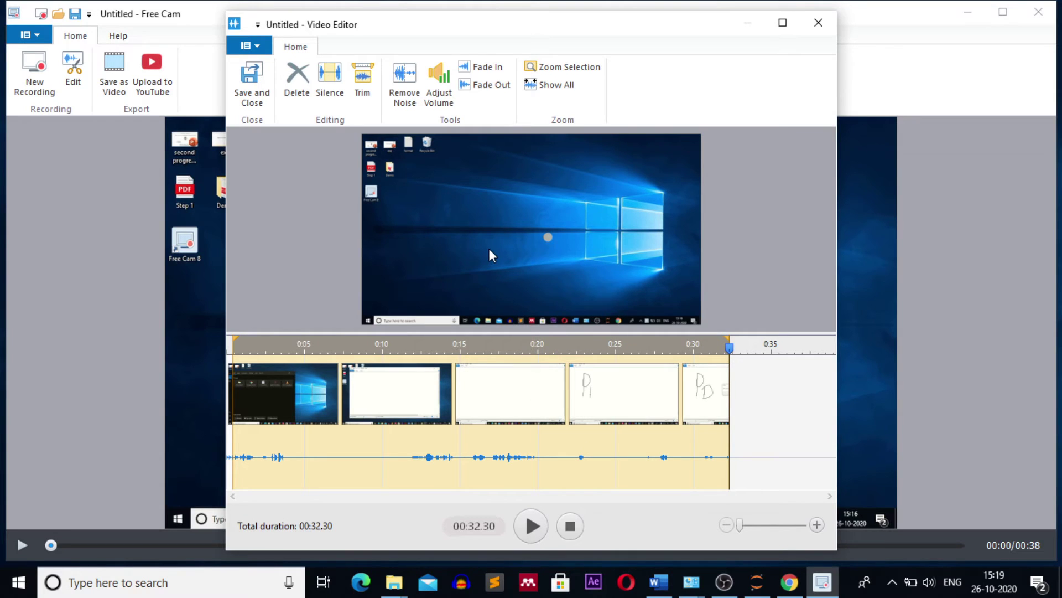
pyautogui.click(405, 82)
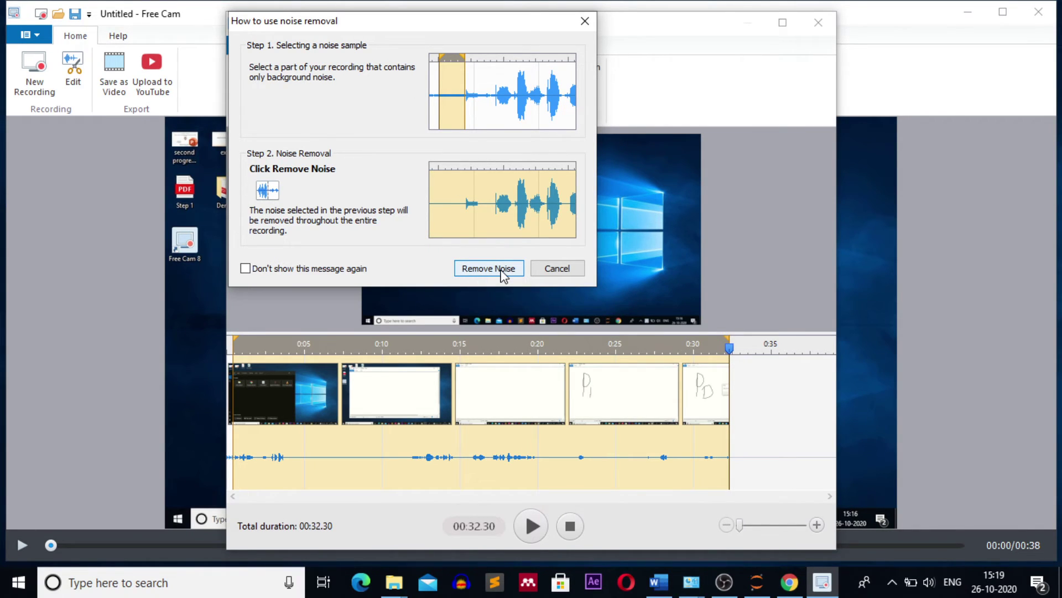
pyautogui.click(501, 270)
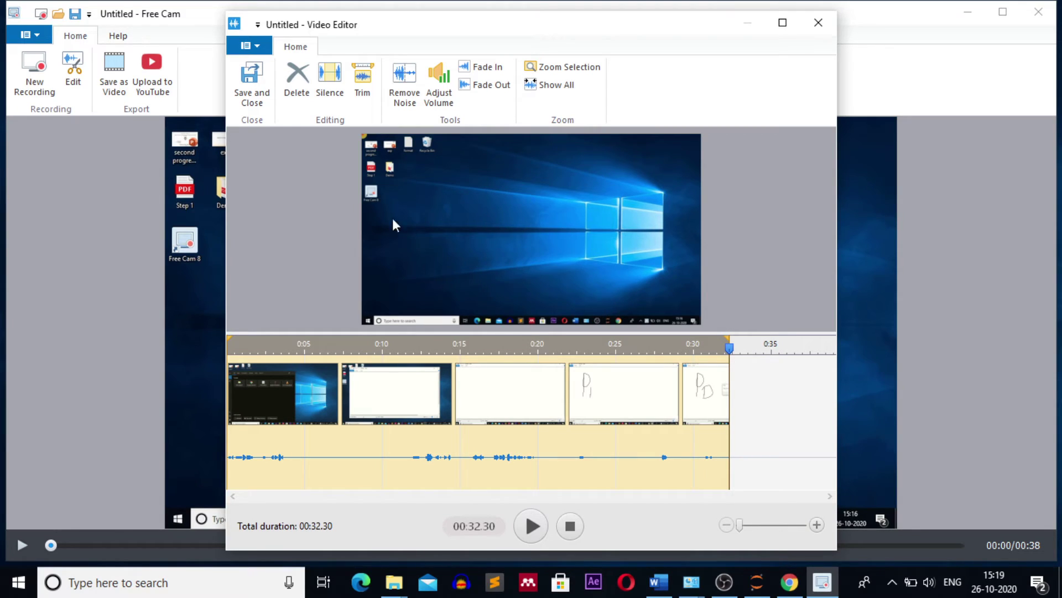
# - Save the edits back to the main window and bring up the Export options
pyautogui.click(253, 103)
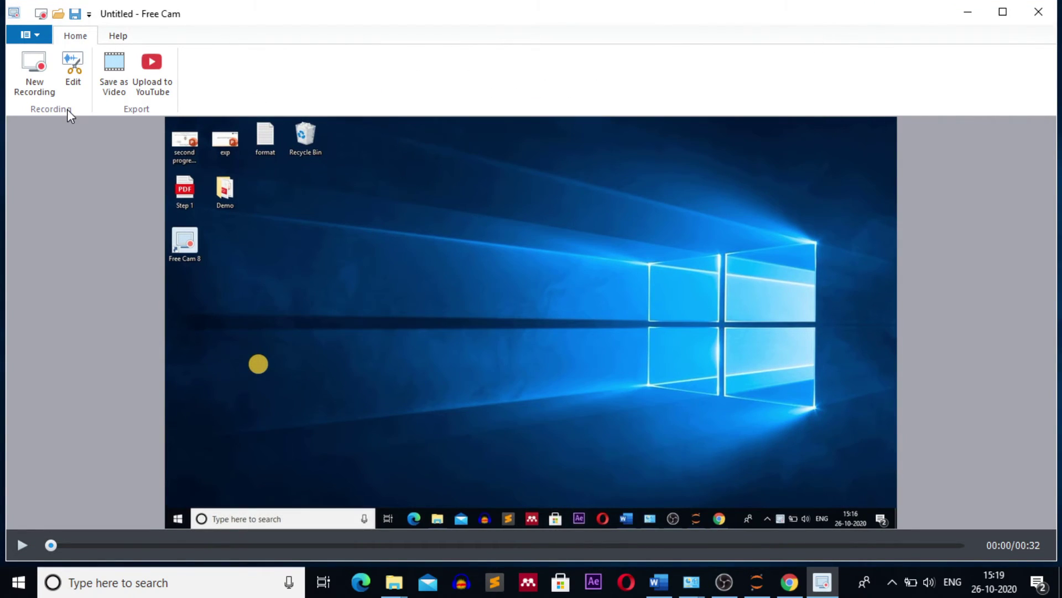
pyautogui.click(38, 36)
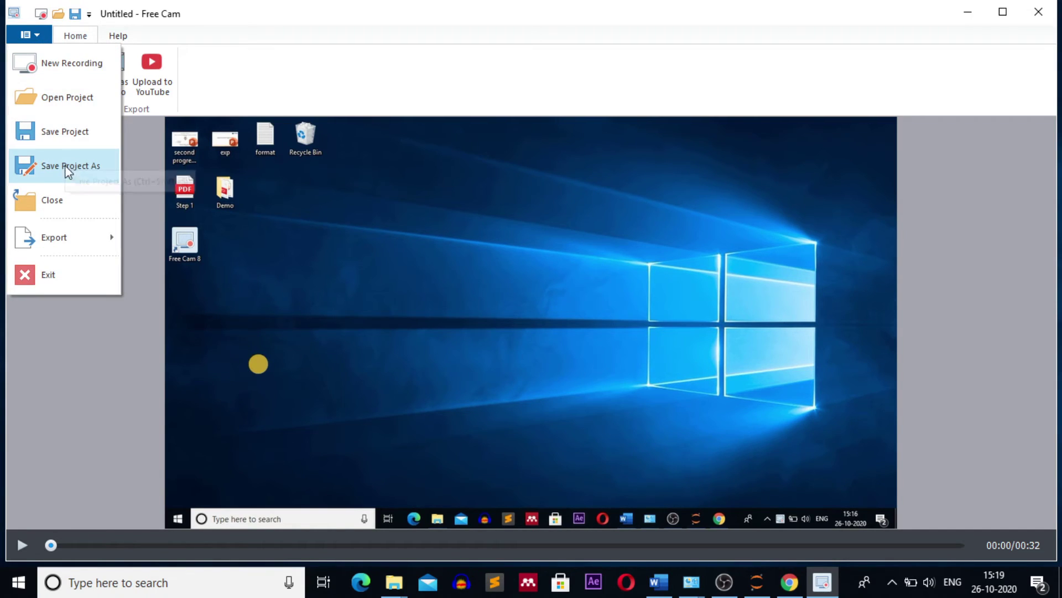
pyautogui.moveTo(73, 238)
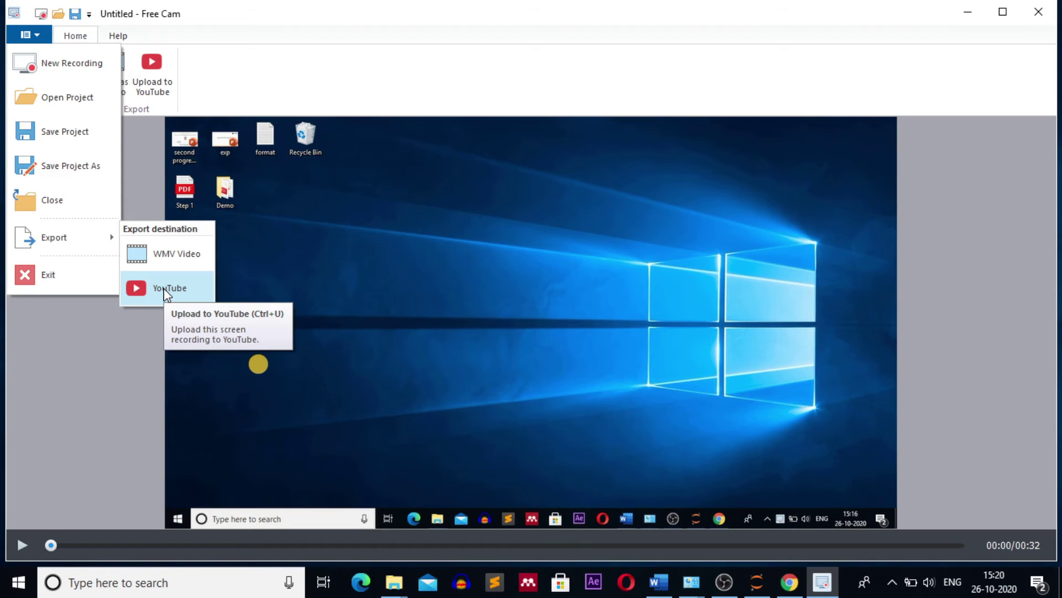
# - Export the edited recording as WMV video 'rec1' to the Desktop
pyautogui.click(168, 258)
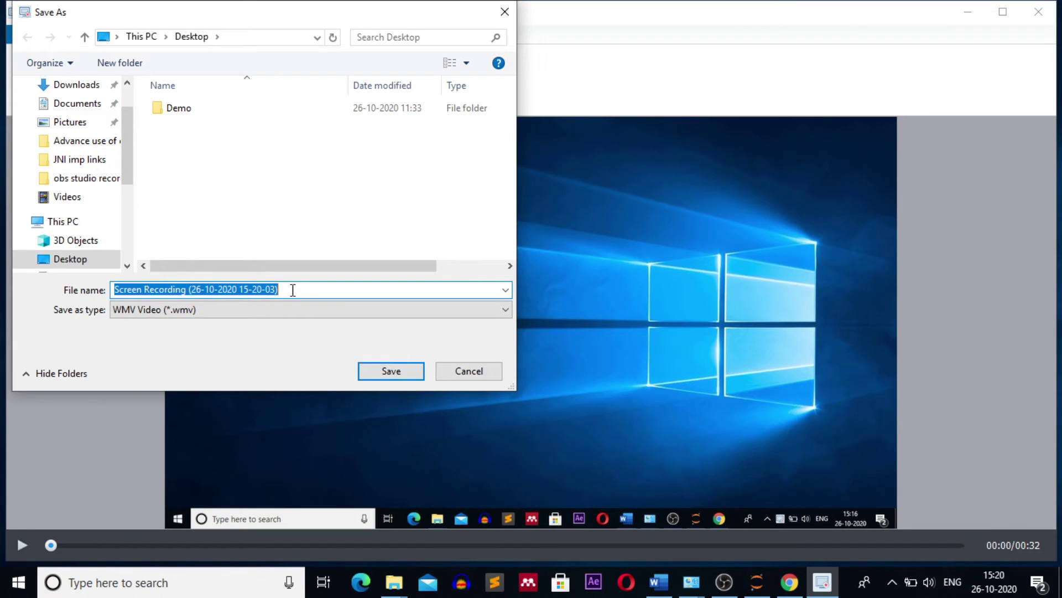
pyautogui.write('rec1')
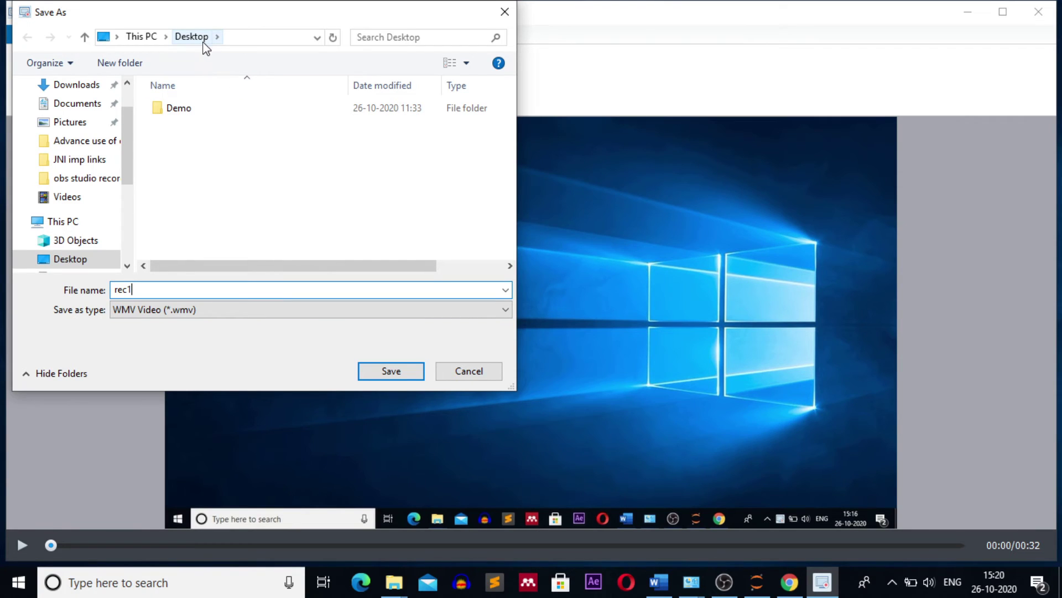
pyautogui.moveTo(126, 159)
pyautogui.mouseDown()
pyautogui.moveTo(131, 201)
pyautogui.moveTo(138, 175)
pyautogui.moveTo(137, 225)
pyautogui.moveTo(138, 142)
pyautogui.mouseUp()
pyautogui.click(70, 119)
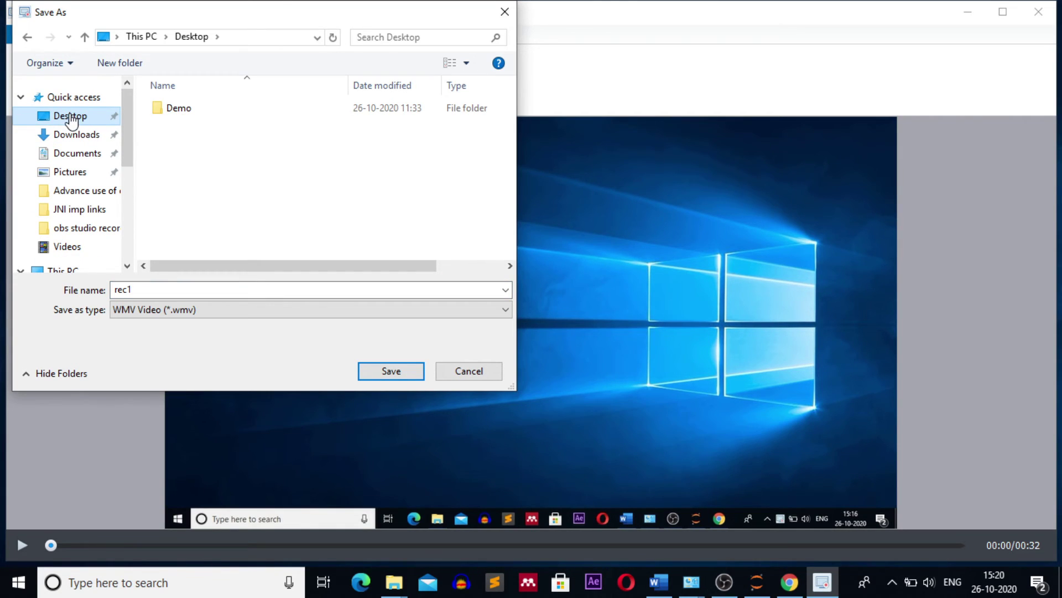
pyautogui.click(402, 371)
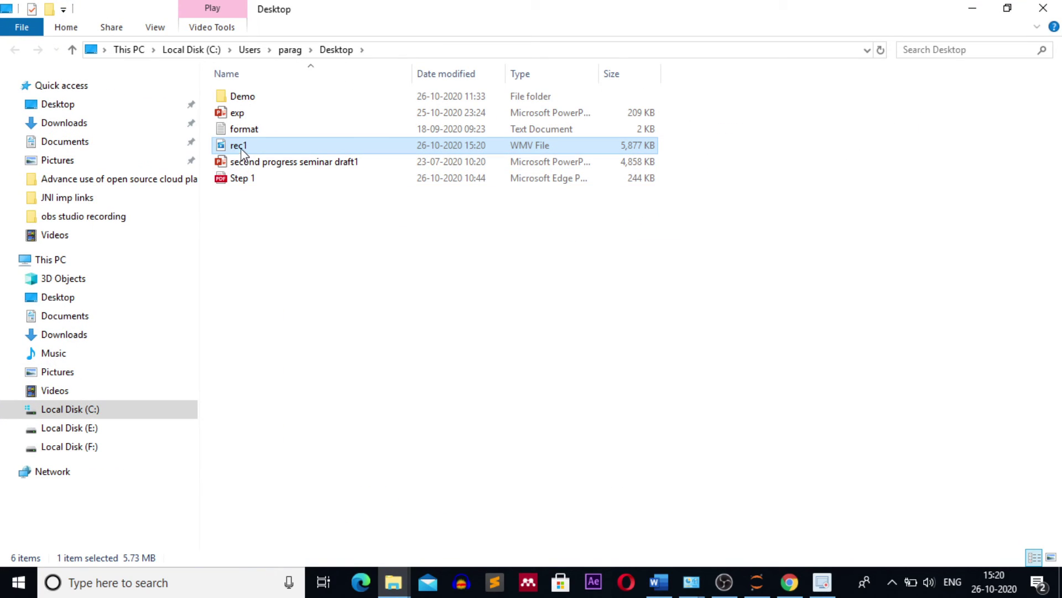
# - Bring up the Open with app choices for the rec1 video file
pyautogui.rightClick(241, 149)
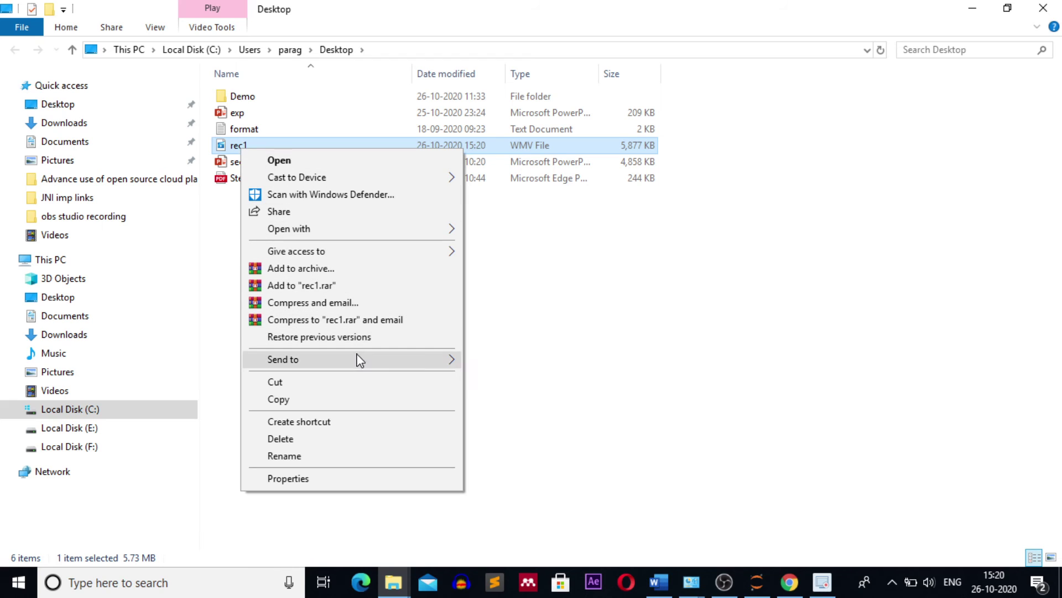
pyautogui.moveTo(361, 232)
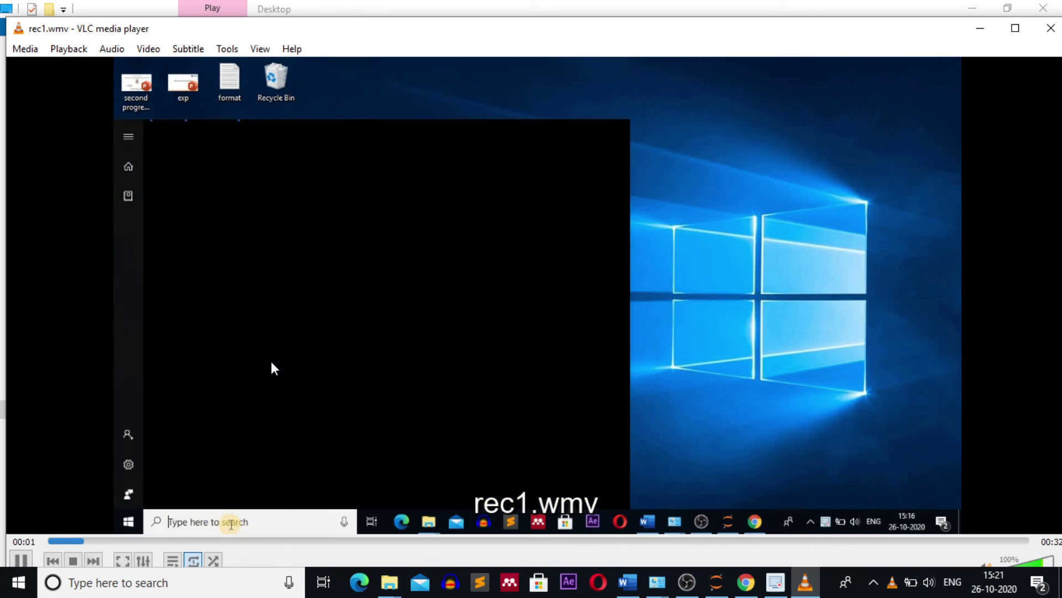
# - Pause rec1.wmv playback in VLC at 00:02
pyautogui.click(24, 562)
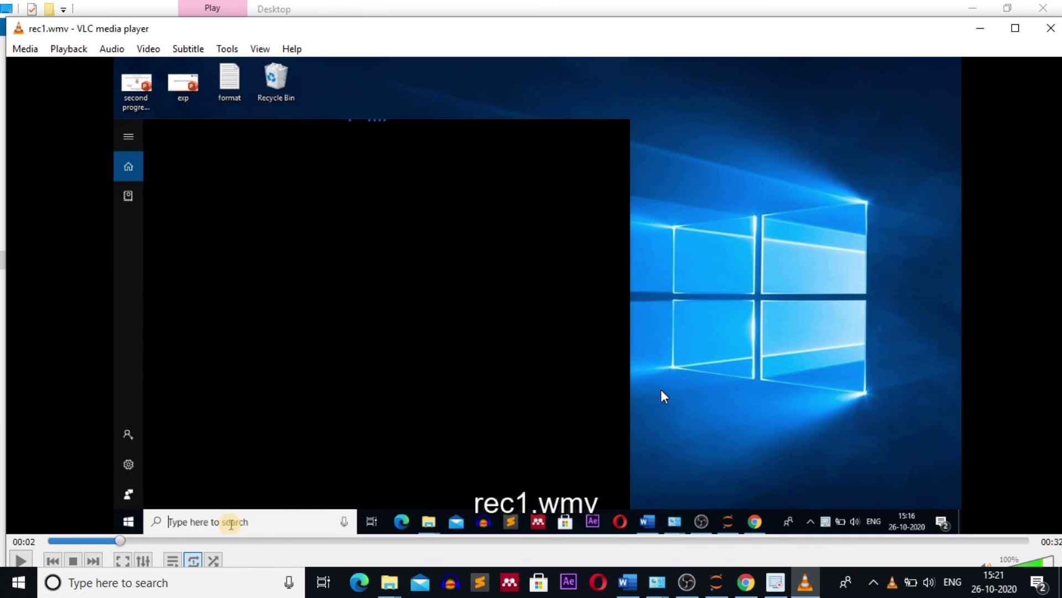
# - Close VLC, then minimize File Explorer and Free Cam to reveal the desktop
pyautogui.click(1051, 28)
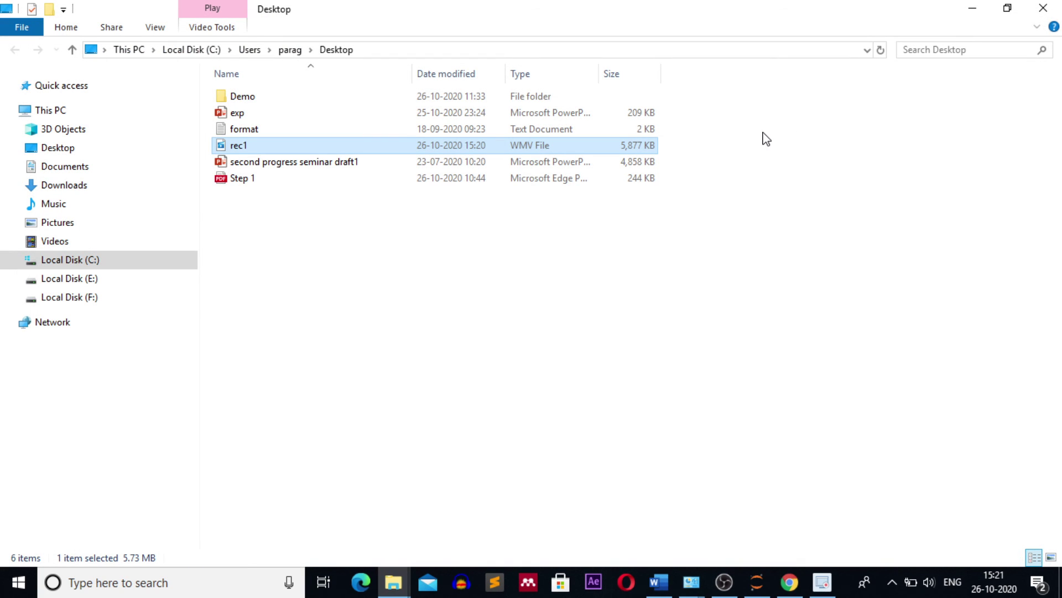
pyautogui.click(973, 11)
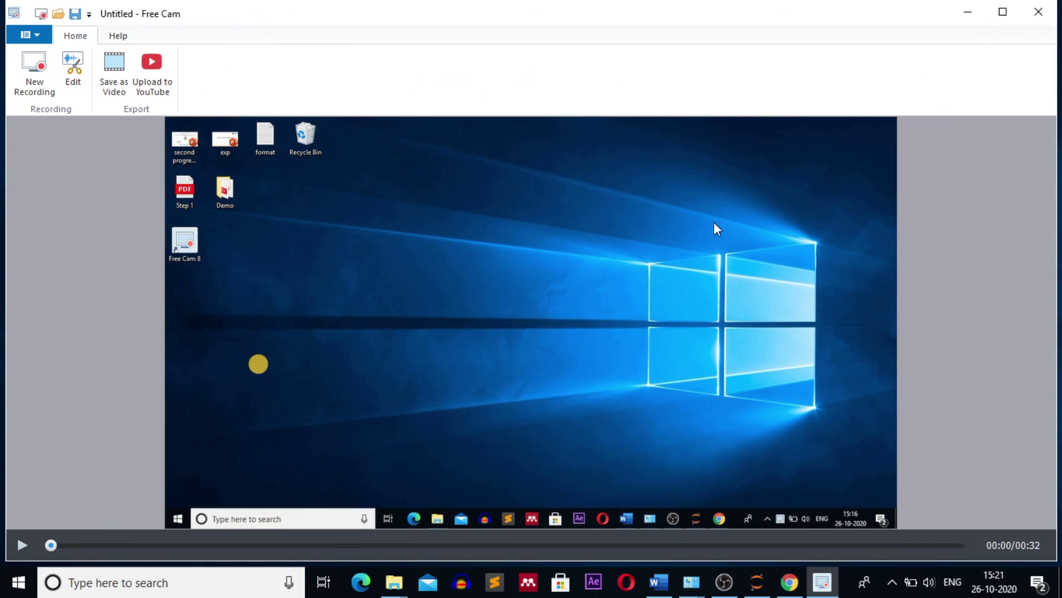
pyautogui.click(972, 11)
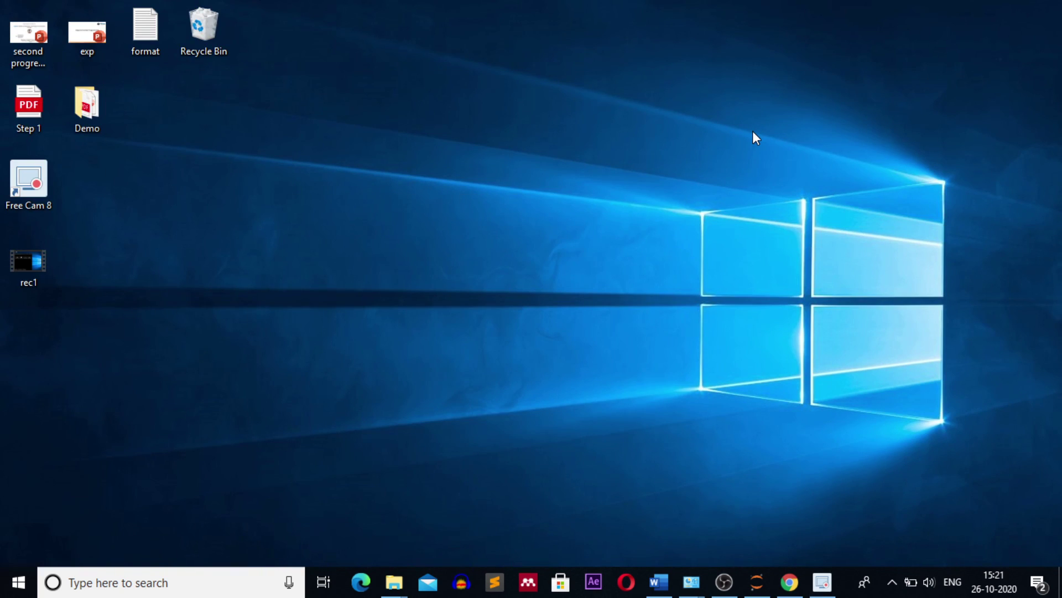